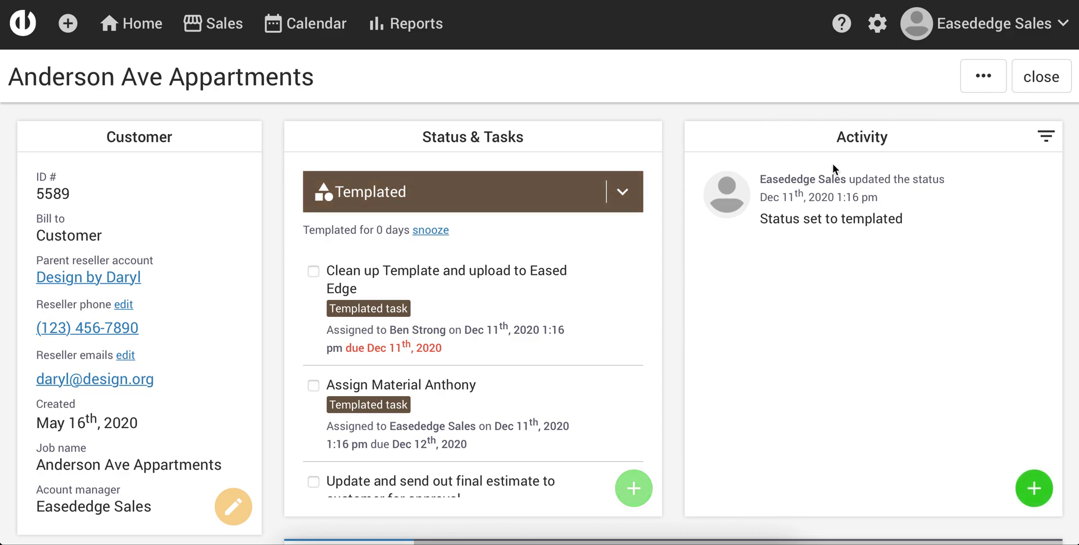
# Step: Create a new phase named Bathroom with the status Working for the Anderson Ave Appartments job
pyautogui.click(990, 84)
pyautogui.click(935, 161)
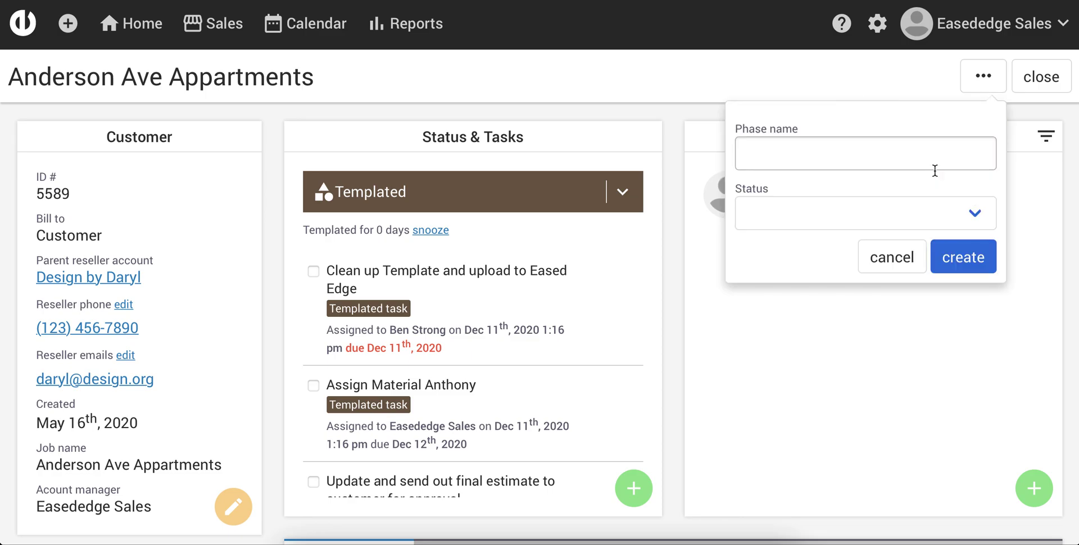
pyautogui.click(889, 155)
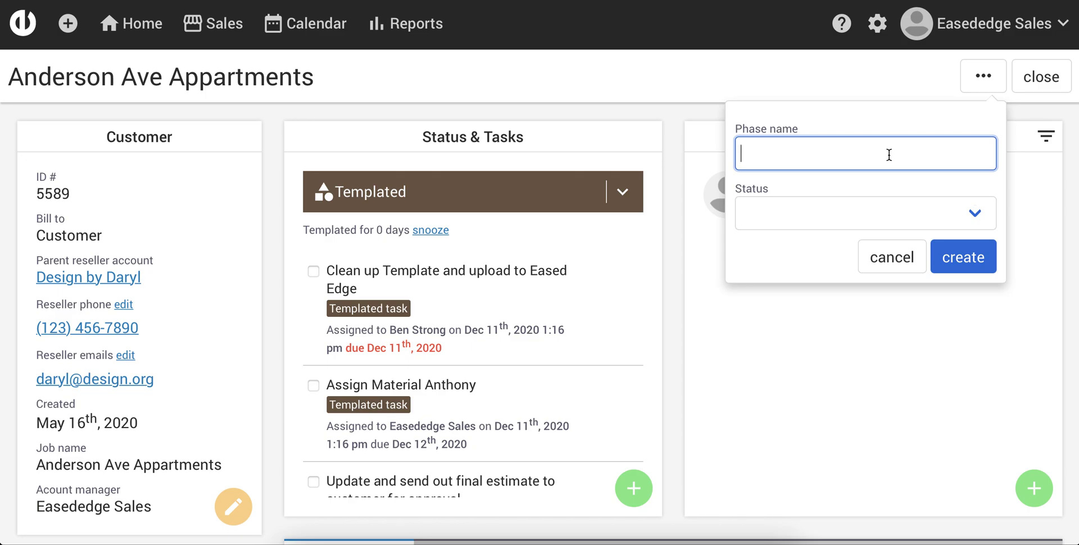
pyautogui.write('Bathroom')
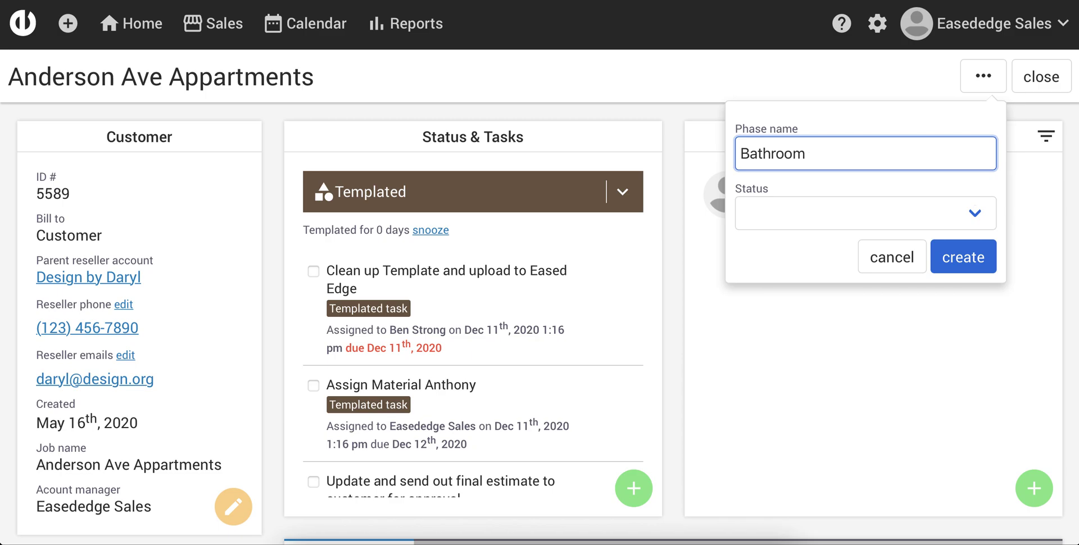
pyautogui.click(879, 226)
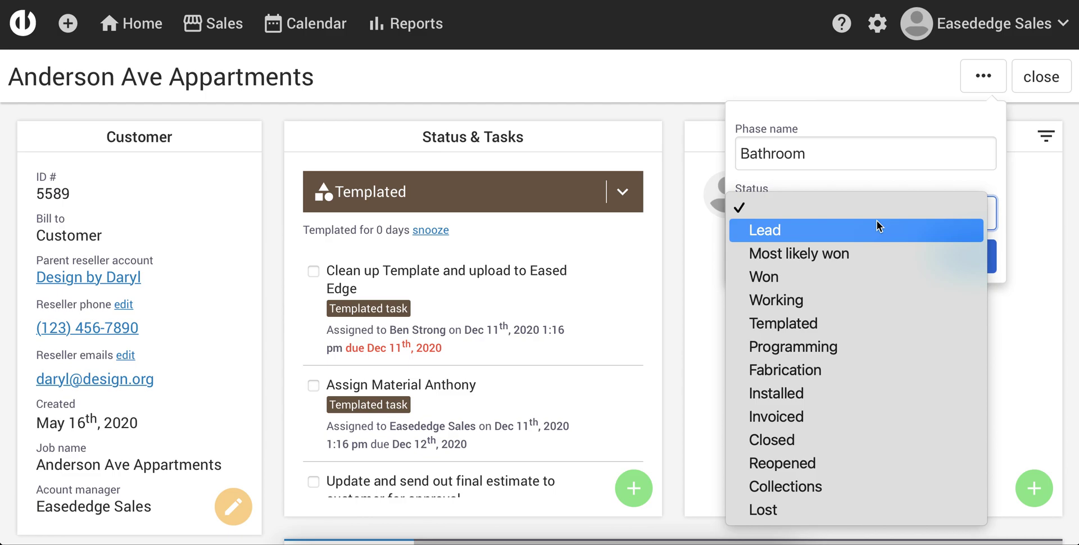
pyautogui.click(825, 300)
pyautogui.click(962, 270)
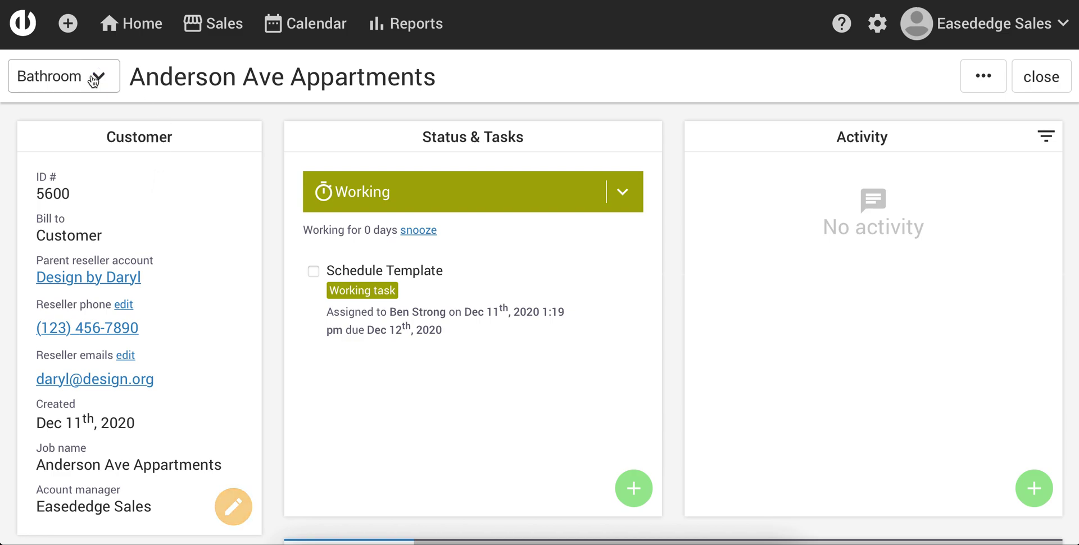
# Step: Examine the job's list of phases and the customer, status and activity details of the Bathroom phase
pyautogui.click(109, 76)
pyautogui.click(135, 82)
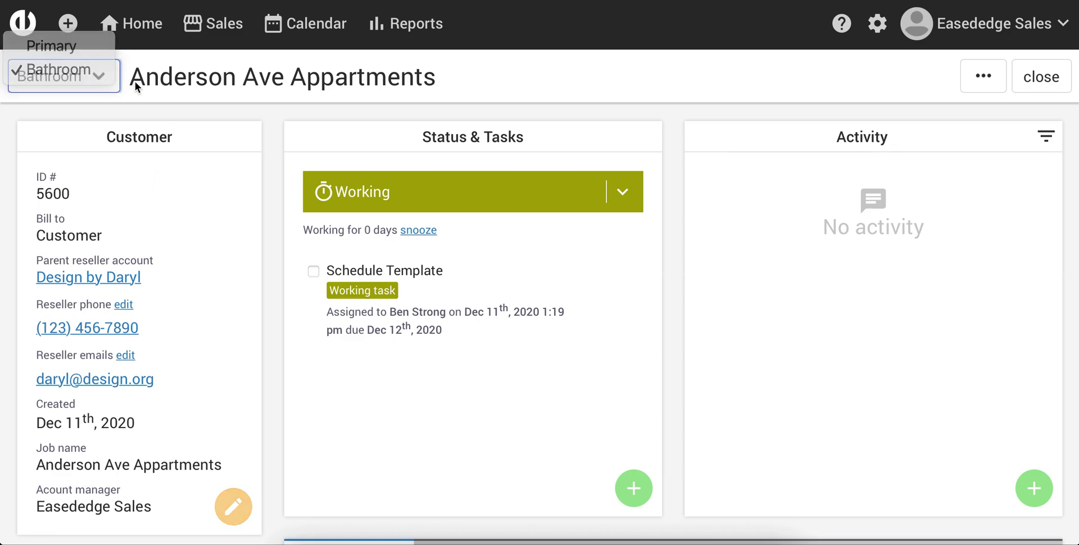
pyautogui.click(105, 83)
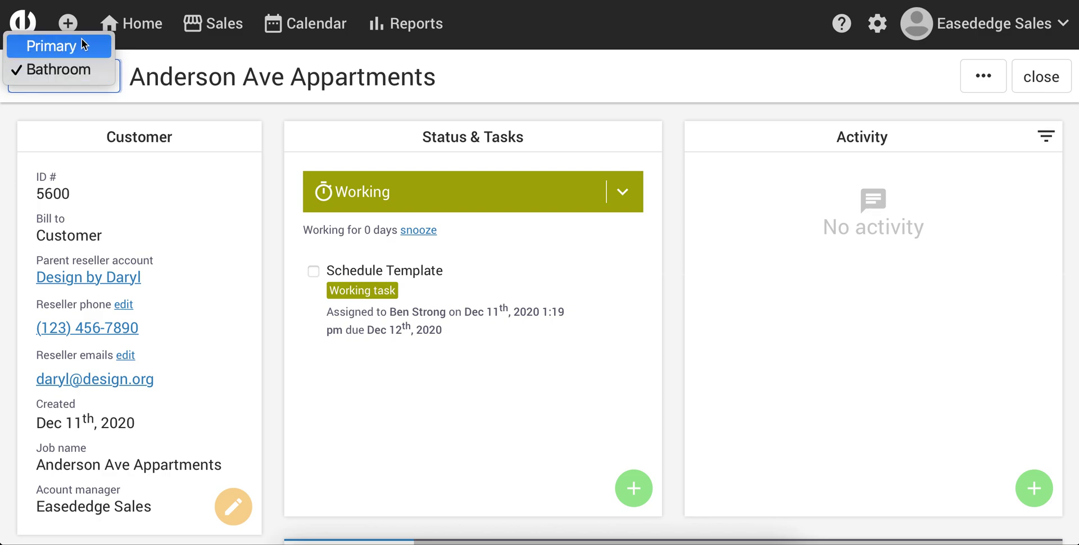
pyautogui.click(140, 82)
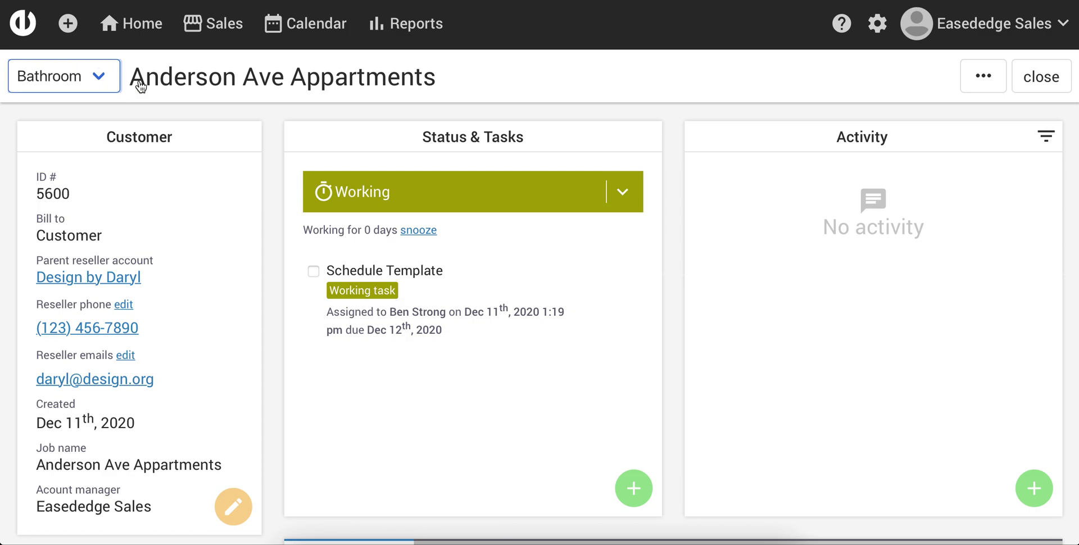
pyautogui.scroll(-2, 149, 181)
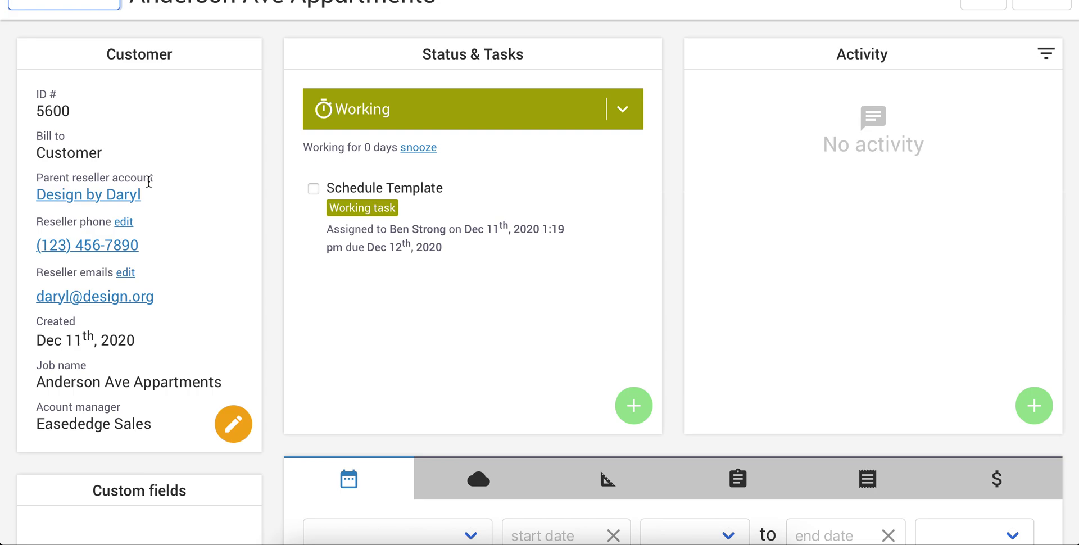
pyautogui.scroll(2, 149, 181)
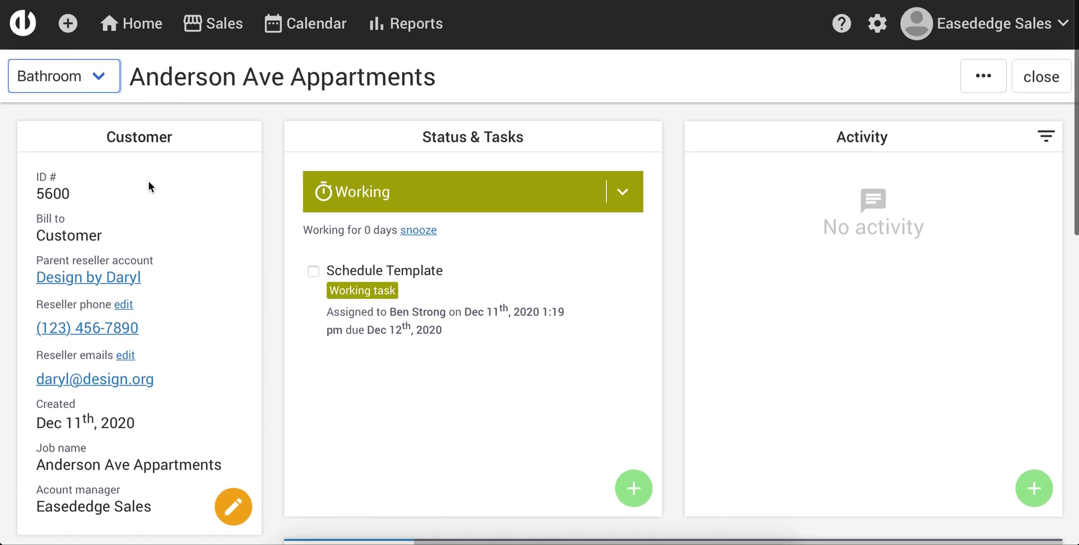
pyautogui.scroll(-1, 149, 181)
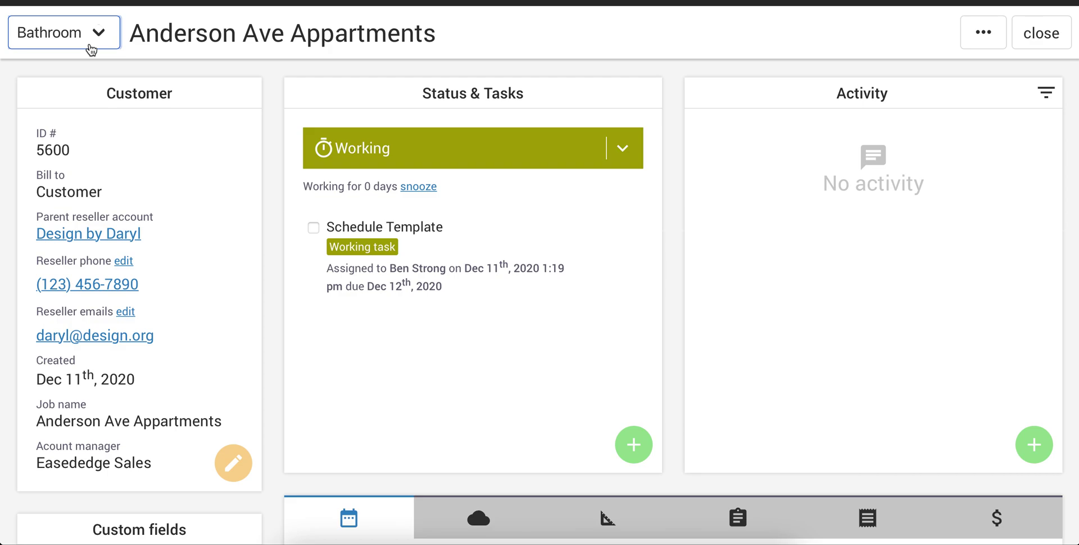
# Step: Switch the job to the Primary phase and open its Kitchen and Vanity estimate to review the items
pyautogui.click(91, 49)
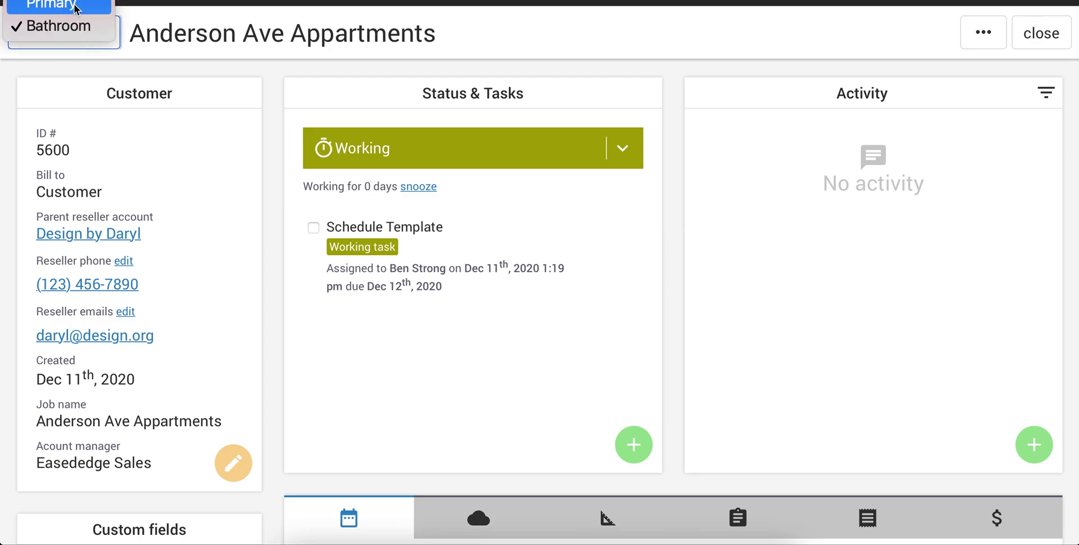
pyautogui.click(51, 4)
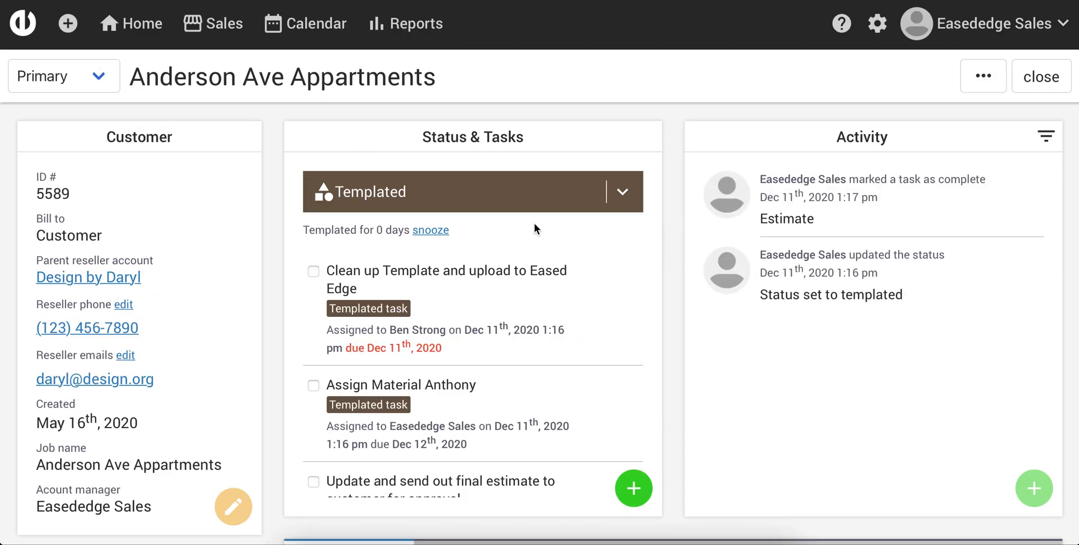
pyautogui.scroll(-3, 443, 282)
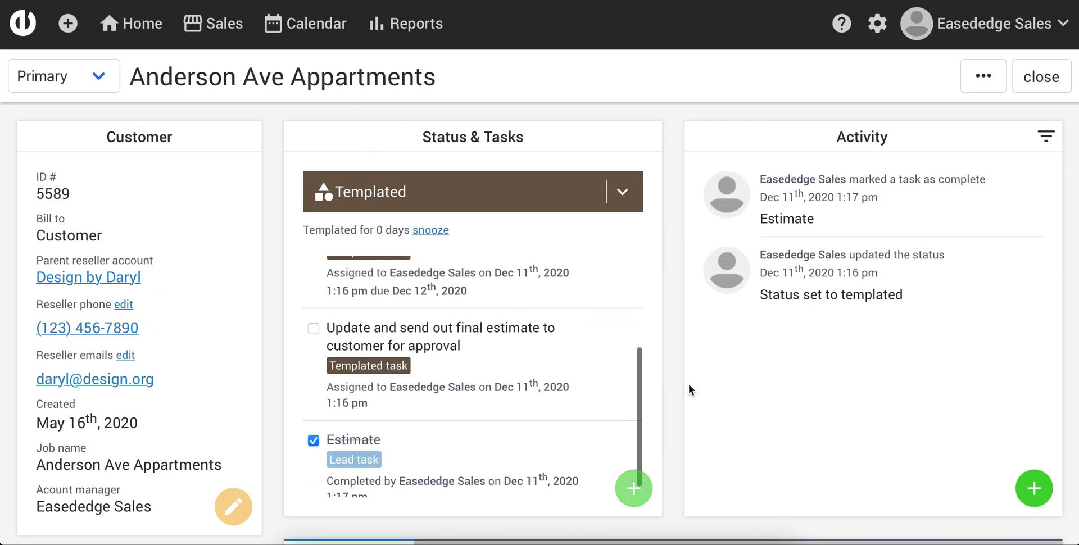
pyautogui.scroll(-5, 689, 384)
pyautogui.click(730, 275)
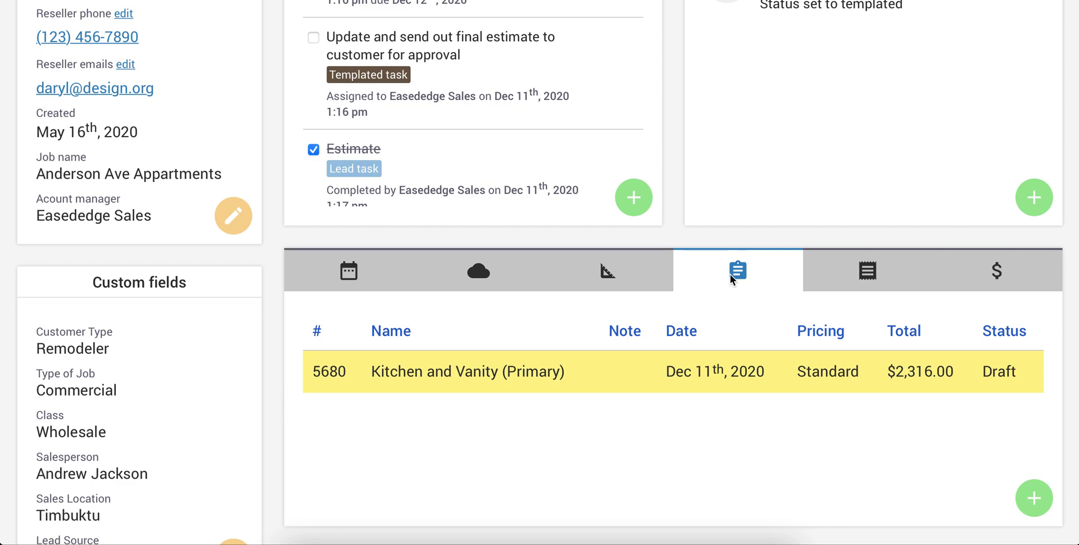
pyautogui.click(470, 377)
pyautogui.scroll(-5, 470, 376)
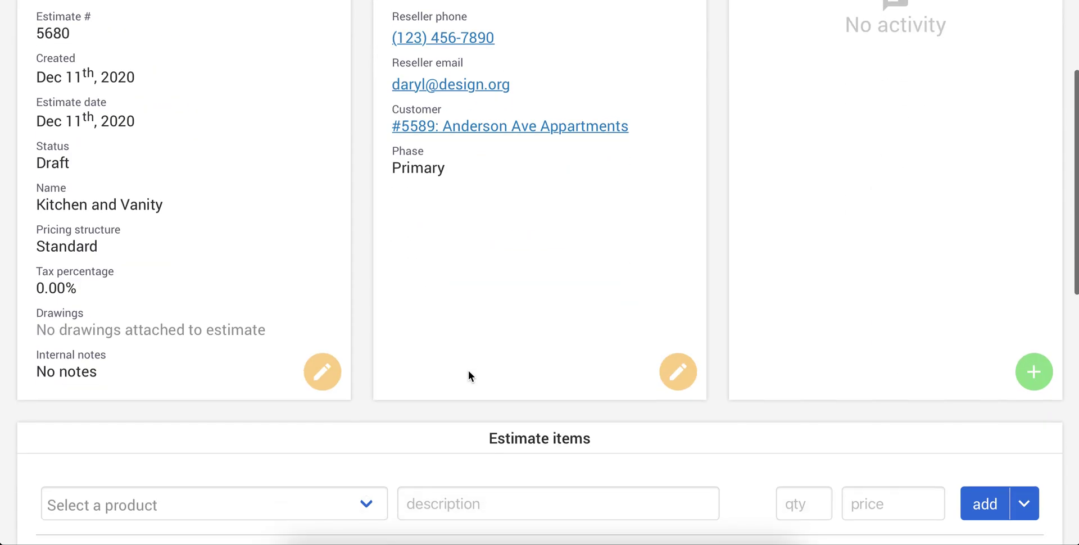
pyautogui.scroll(-4, 468, 370)
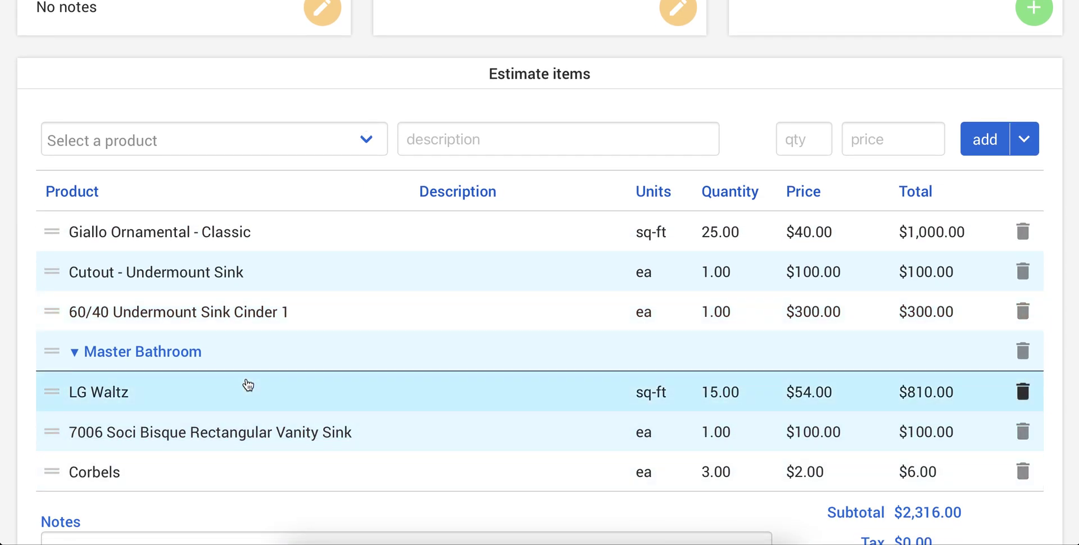
# Step: Duplicate the Kitchen and Vanity estimate and confirm the duplication
pyautogui.scroll(10, 248, 385)
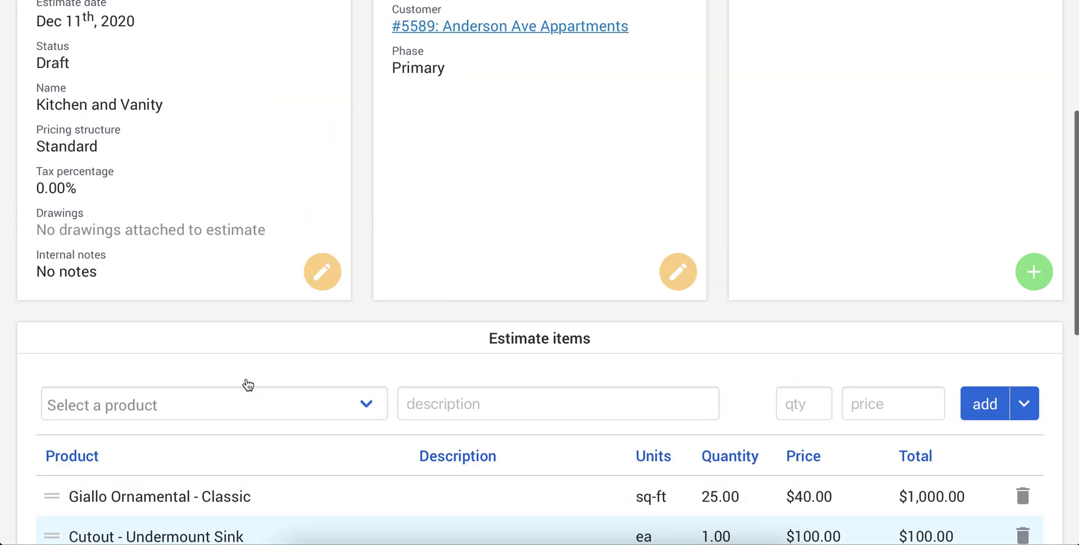
pyautogui.click(976, 53)
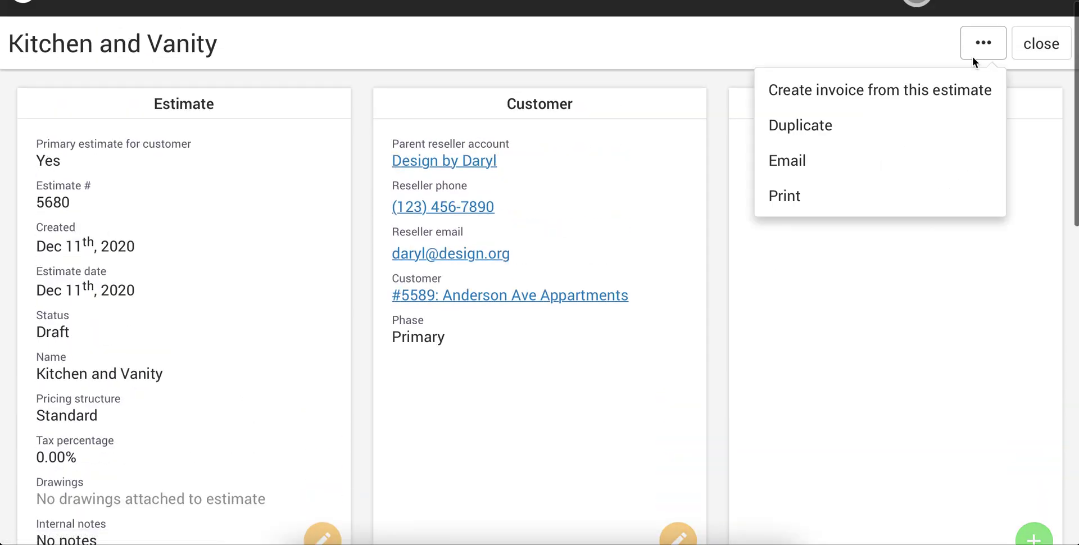
pyautogui.click(861, 120)
pyautogui.click(677, 260)
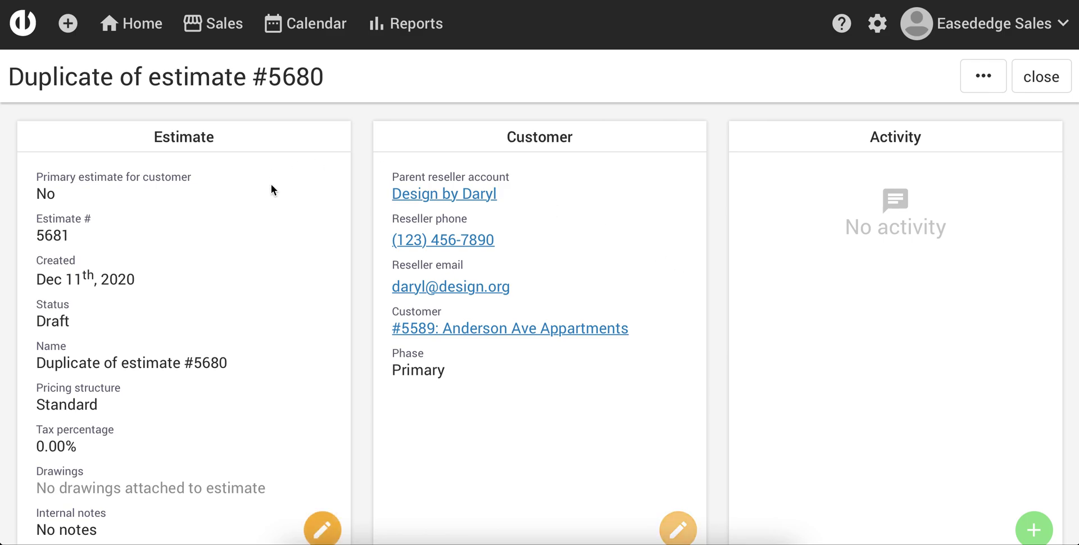
# Step: Change the duplicated estimate's job phase to Bathroom and save it
pyautogui.scroll(-3, 615, 355)
pyautogui.click(687, 384)
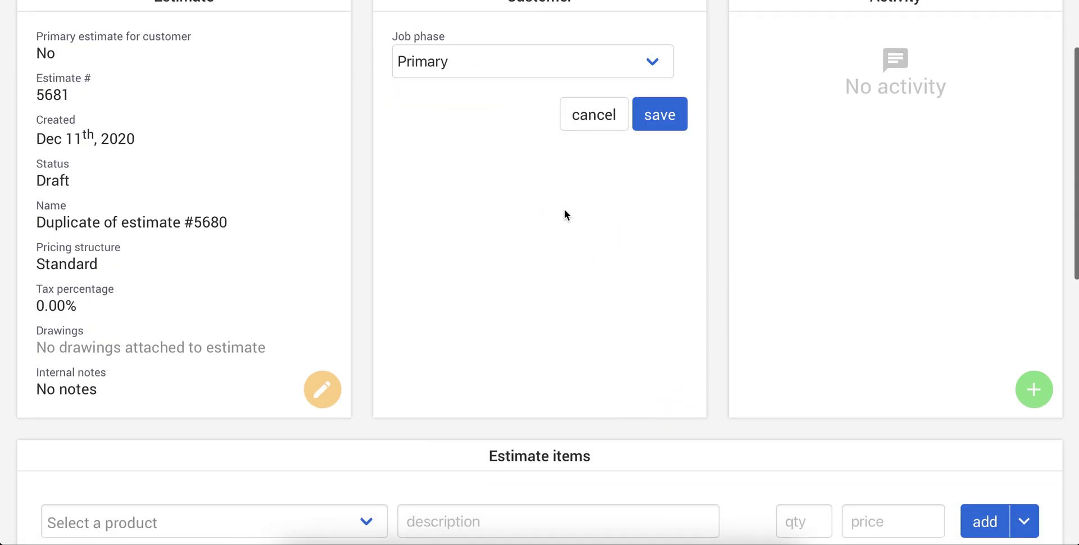
pyautogui.scroll(1, 564, 211)
pyautogui.click(488, 113)
pyautogui.click(468, 132)
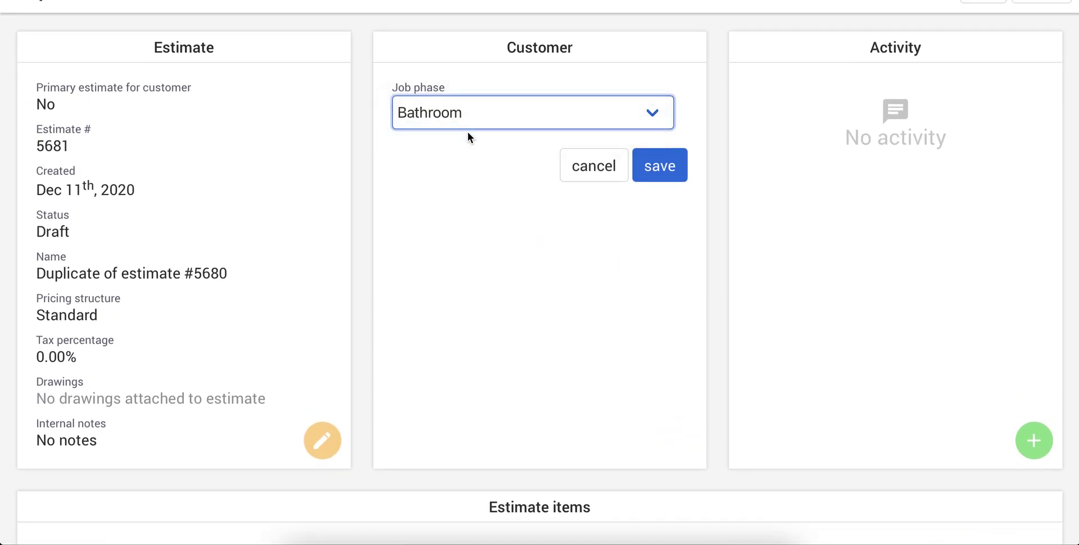
pyautogui.click(650, 170)
# Step: Delete Giallo Ornamental - Classic, Cutout - Undermount Sink and 60/40 Undermount Sink Cinder 1 from the duplicated estimate's items
pyautogui.scroll(-8, 693, 323)
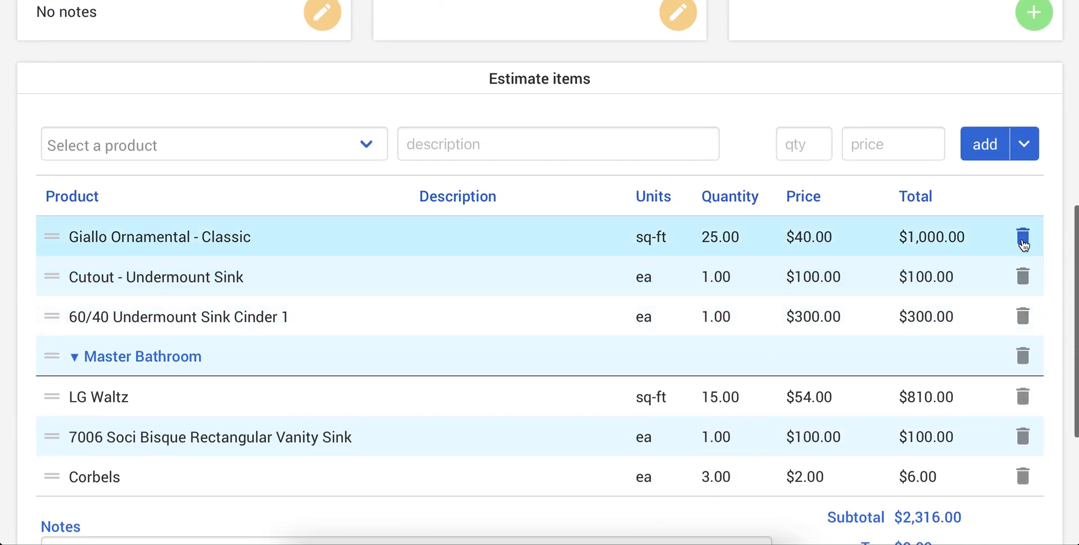
pyautogui.click(1022, 237)
pyautogui.click(678, 260)
pyautogui.click(1021, 236)
pyautogui.press('Return')
pyautogui.click(1022, 237)
pyautogui.press('Return')
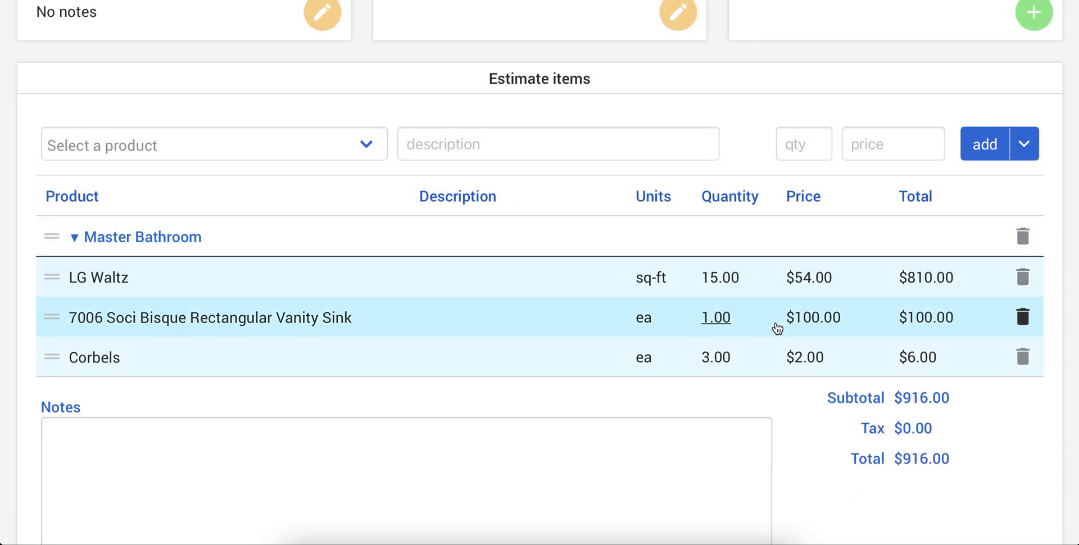
# Step: Edit the duplicated estimate's details and set Primary estimate for customer to Yes
pyautogui.scroll(2, 777, 329)
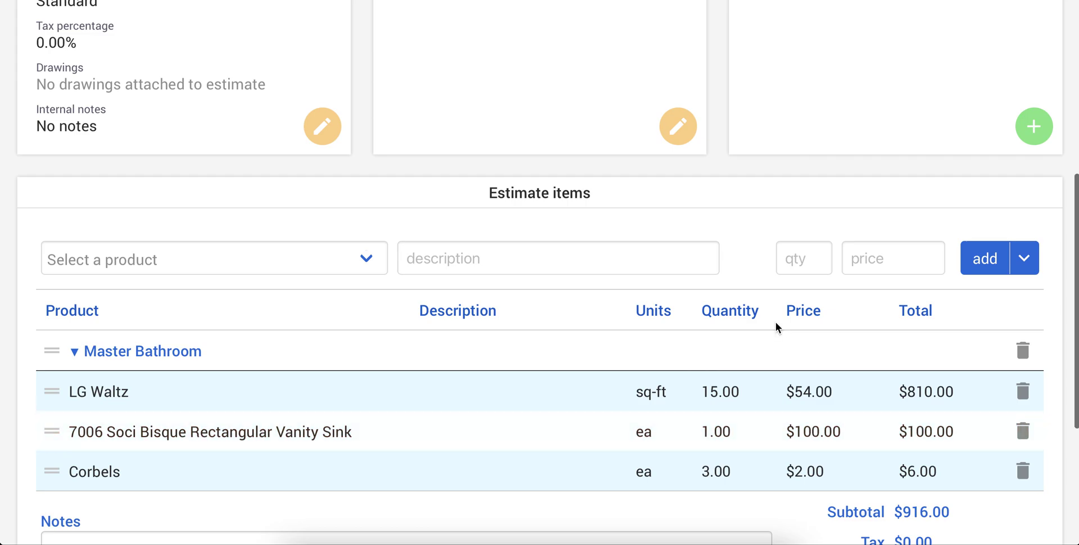
pyautogui.scroll(6, 777, 328)
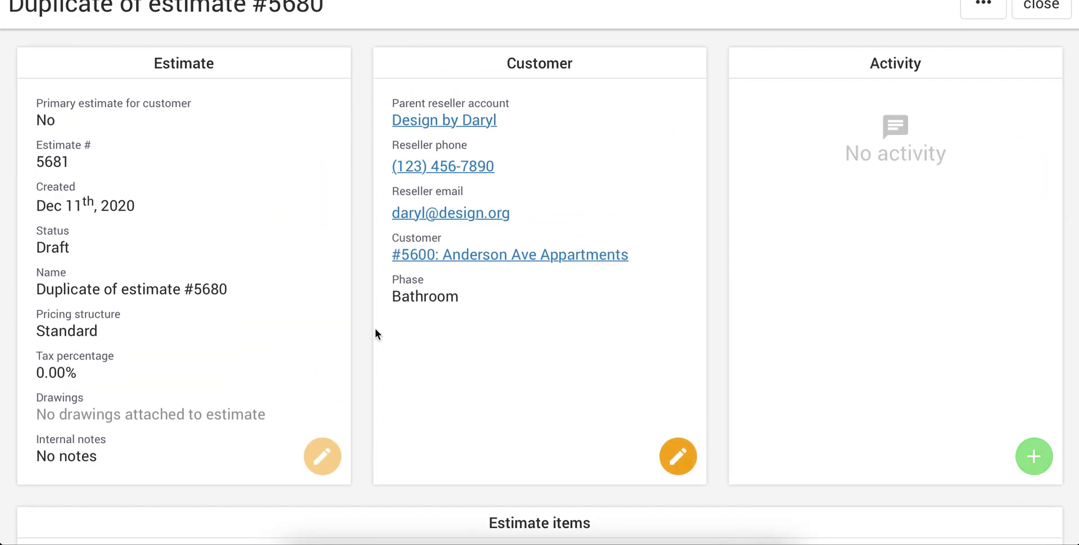
pyautogui.scroll(-5, 444, 441)
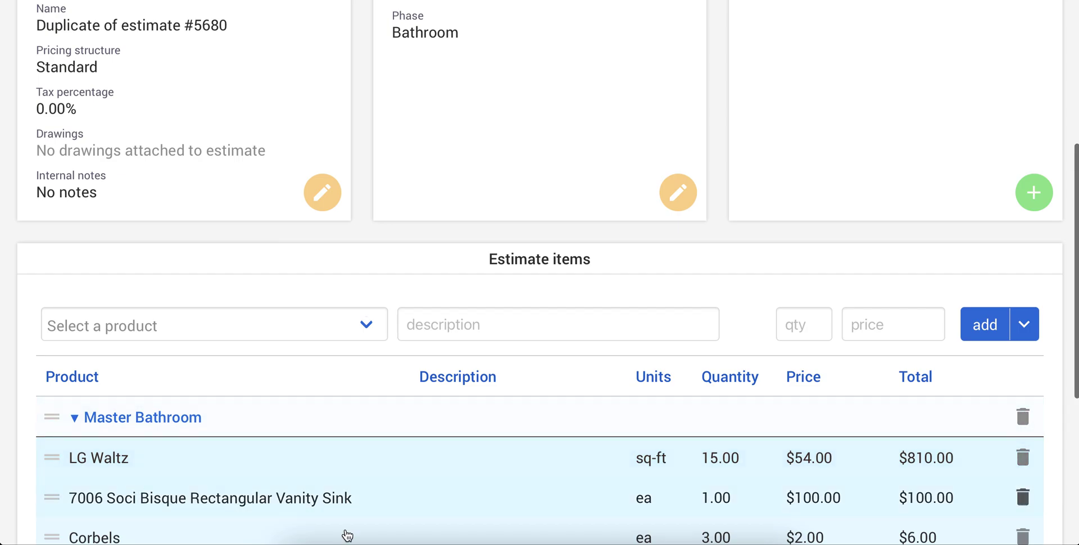
pyautogui.scroll(-1, 296, 399)
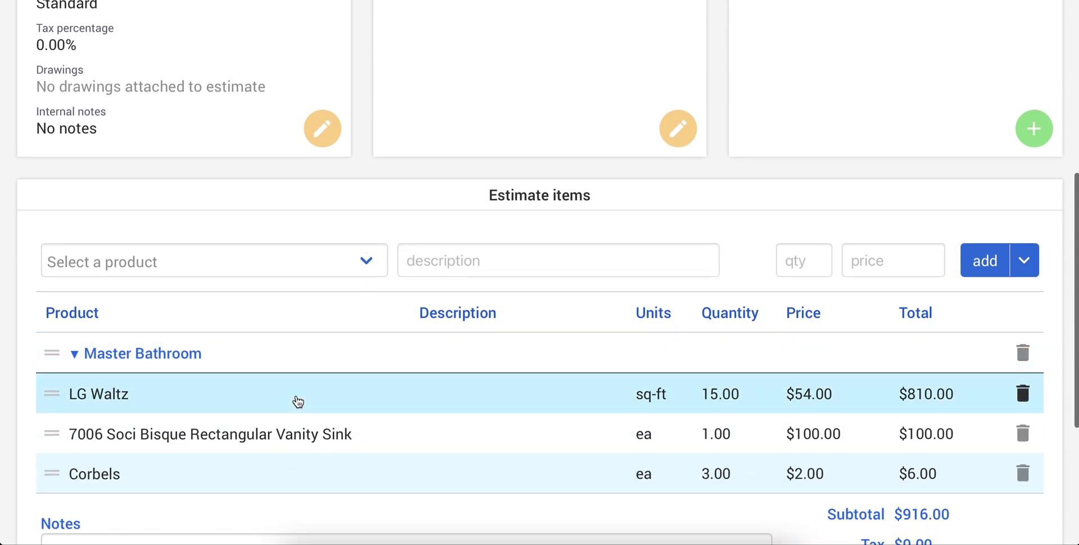
pyautogui.scroll(4, 297, 401)
pyautogui.click(322, 378)
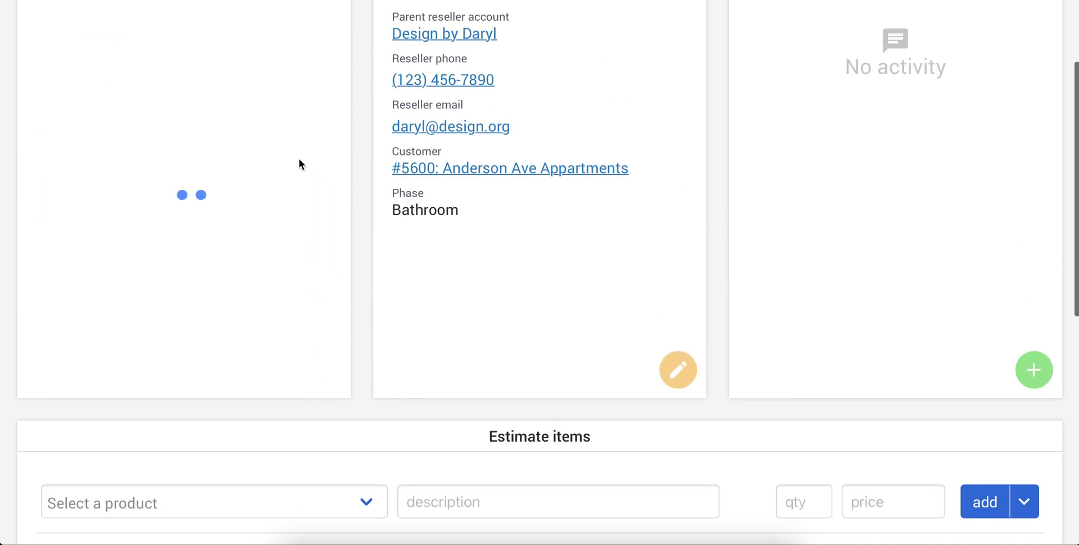
pyautogui.scroll(1, 299, 158)
pyautogui.click(244, 91)
pyautogui.click(331, 51)
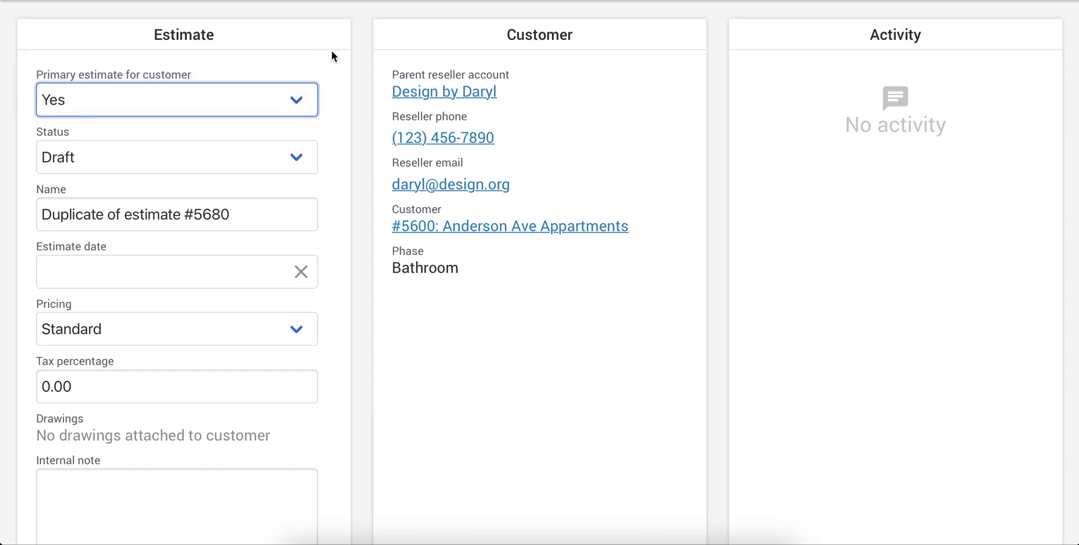
# Step: Set the estimate date to Dec 11, 2020 and save the duplicated estimate's details
pyautogui.scroll(-4, 97, 72)
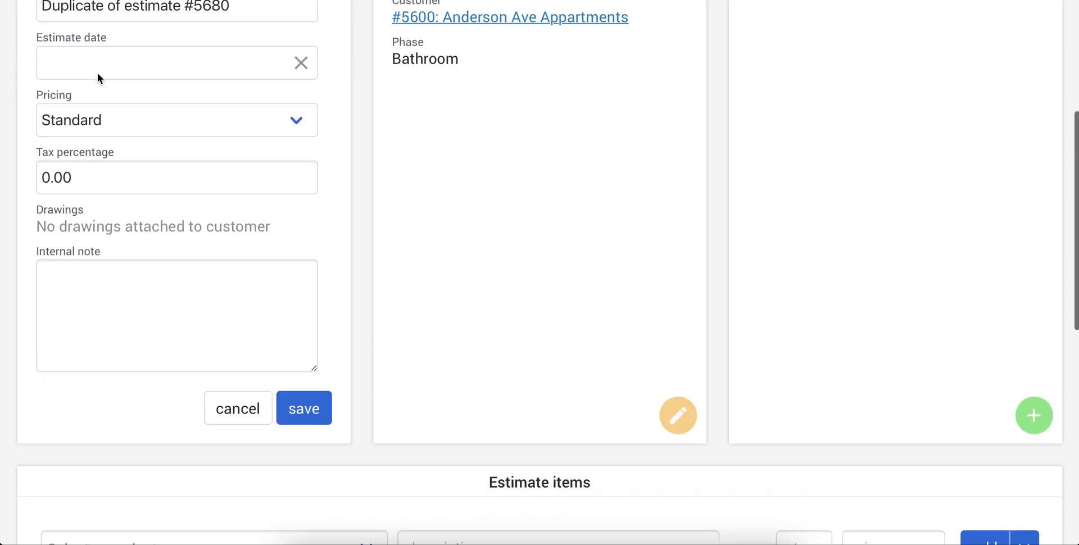
pyautogui.click(304, 410)
pyautogui.scroll(1, 304, 412)
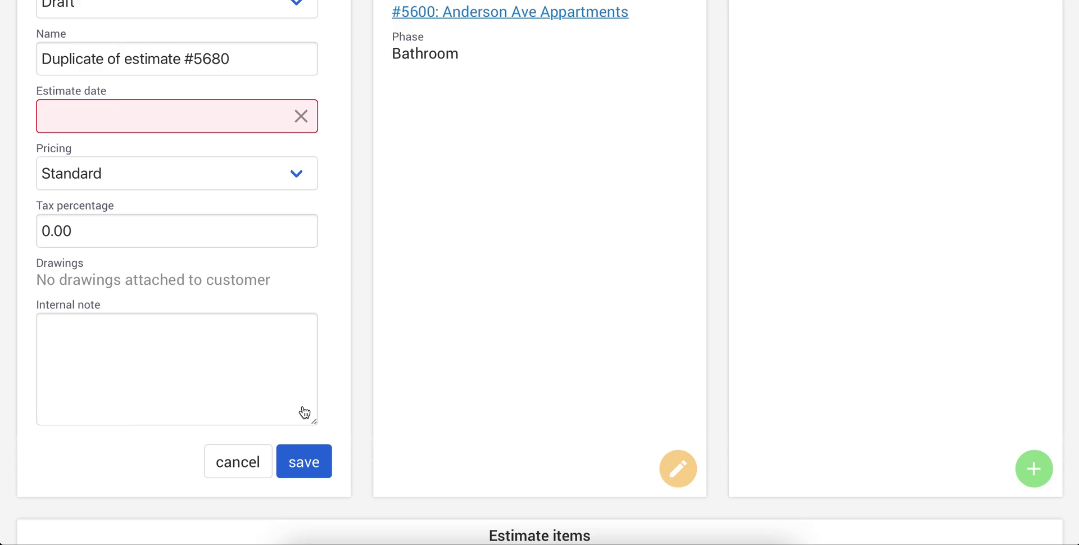
pyautogui.click(196, 129)
pyautogui.click(213, 222)
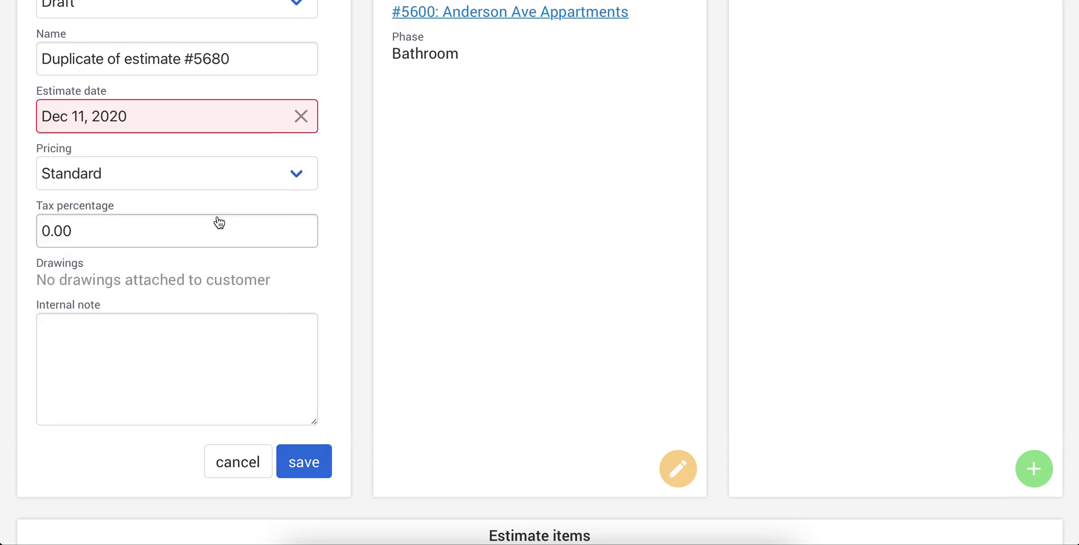
pyautogui.click(325, 471)
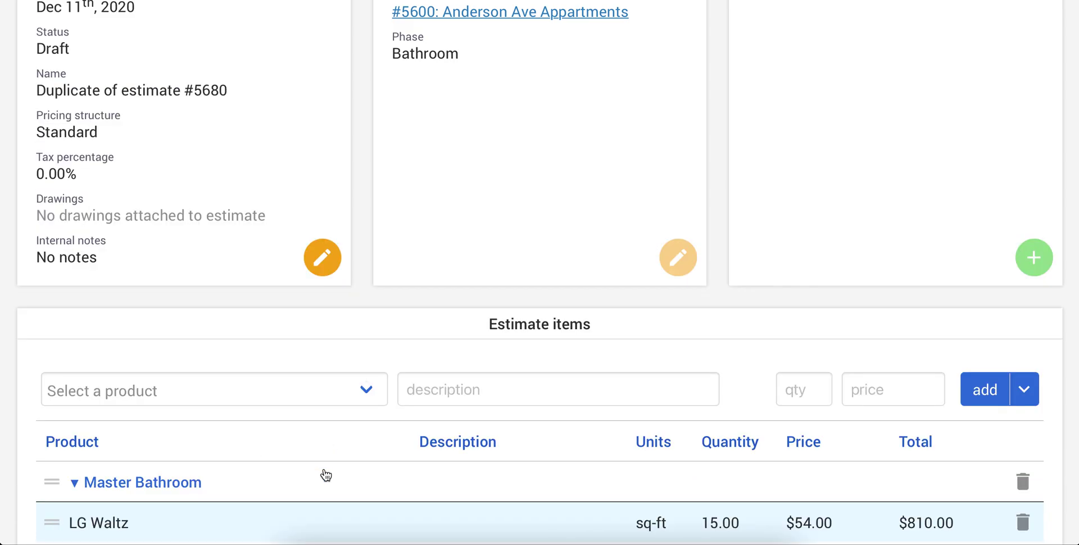
pyautogui.scroll(6, 326, 475)
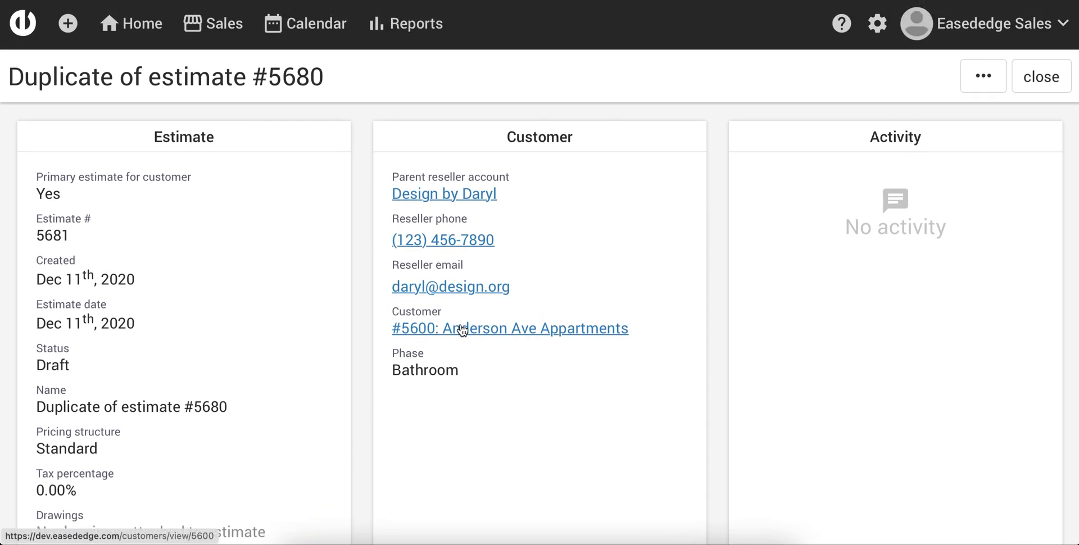
# Step: Open the Anderson Ave Appartments customer record and fill in a new event for Install Team #1 starting Dec 11, 2020
pyautogui.click(460, 327)
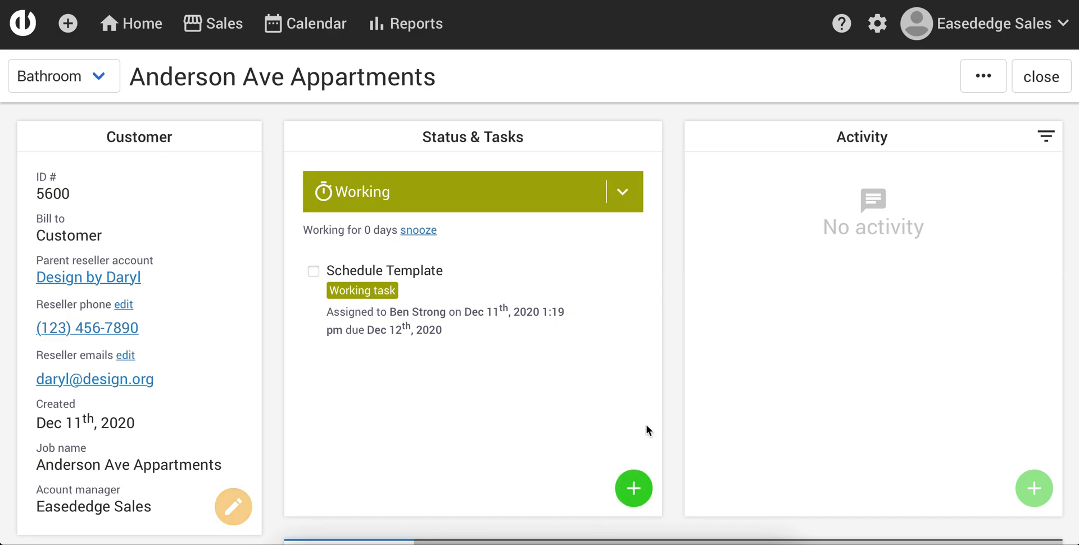
pyautogui.scroll(-5, 646, 425)
pyautogui.scroll(-2, 641, 410)
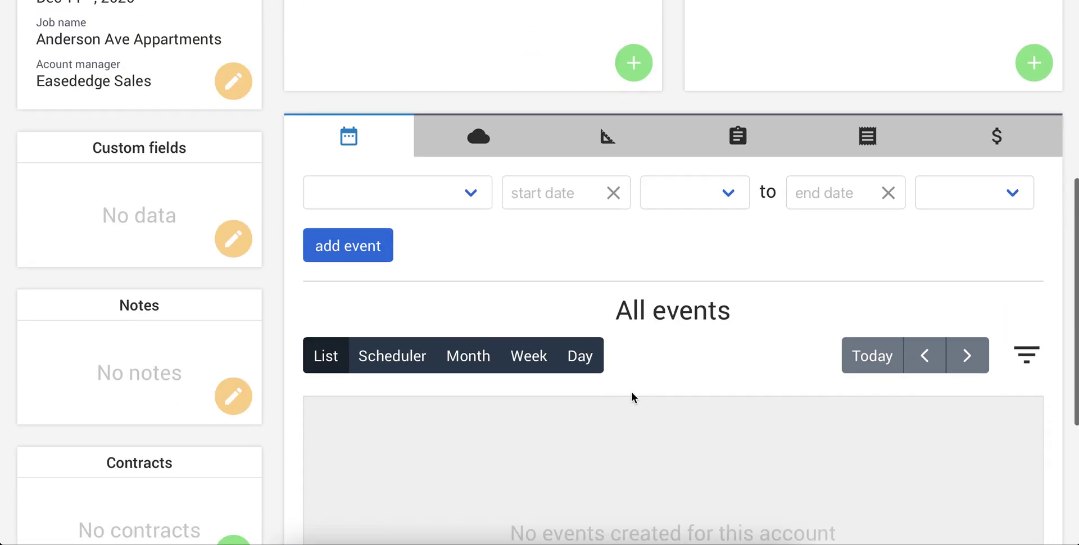
pyautogui.click(470, 194)
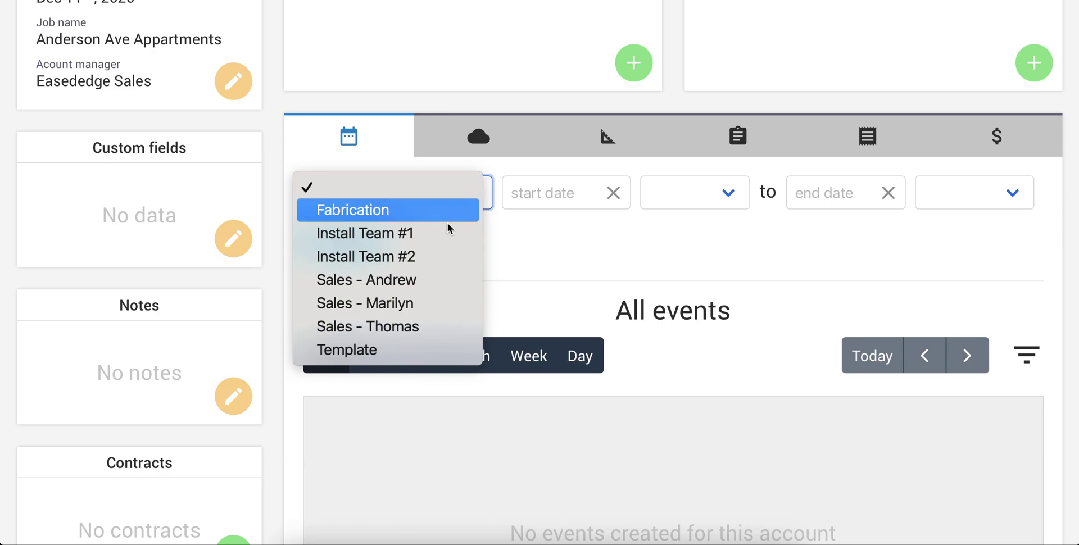
pyautogui.click(428, 242)
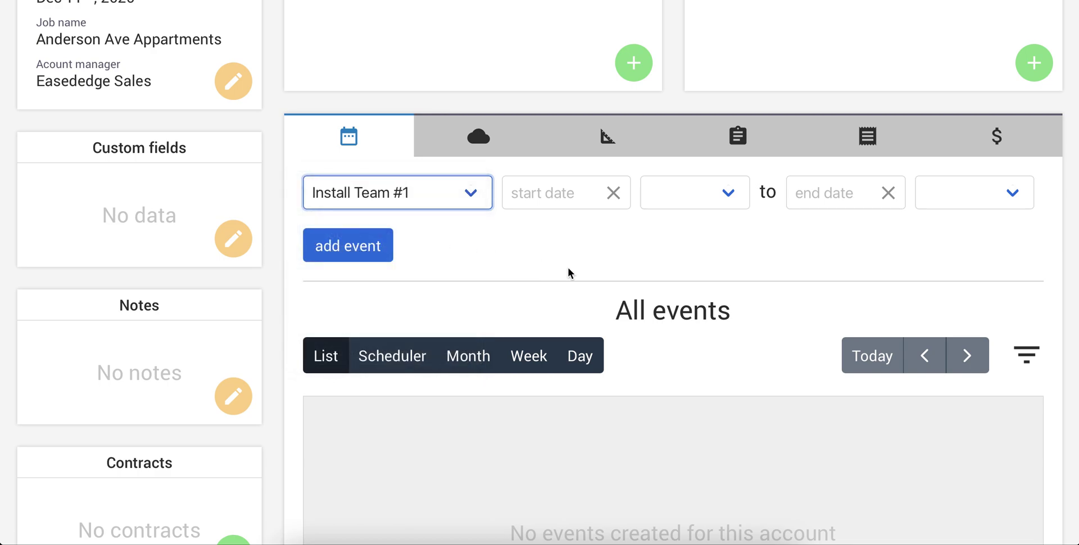
pyautogui.scroll(-1, 568, 271)
pyautogui.click(564, 164)
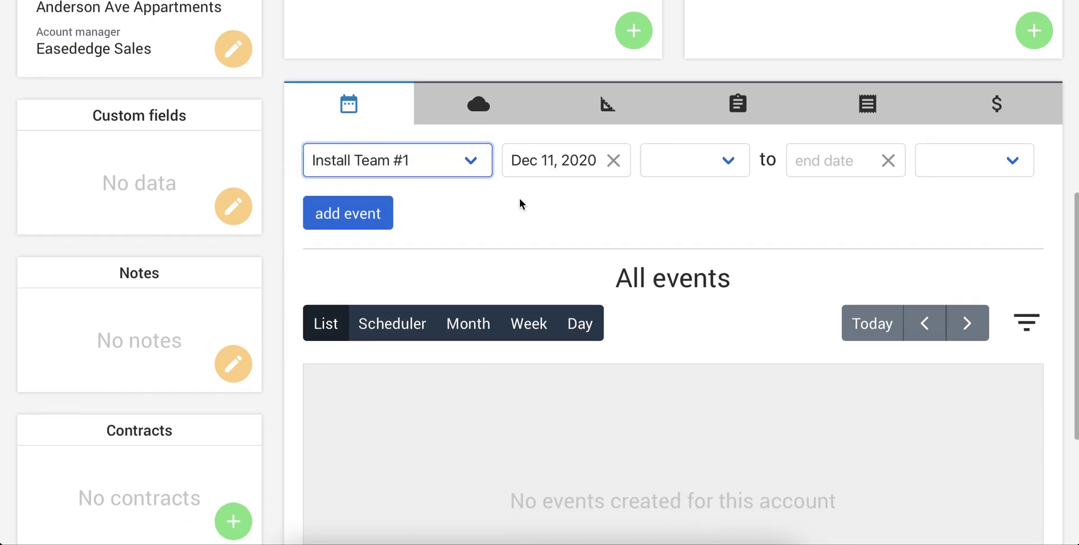
# Step: Set the event to 1:00 am to 6:00 am for Install Team #1 in the Scheduler view and add it
pyautogui.click(387, 324)
pyautogui.scroll(-3, 552, 286)
pyautogui.scroll(-4, 498, 223)
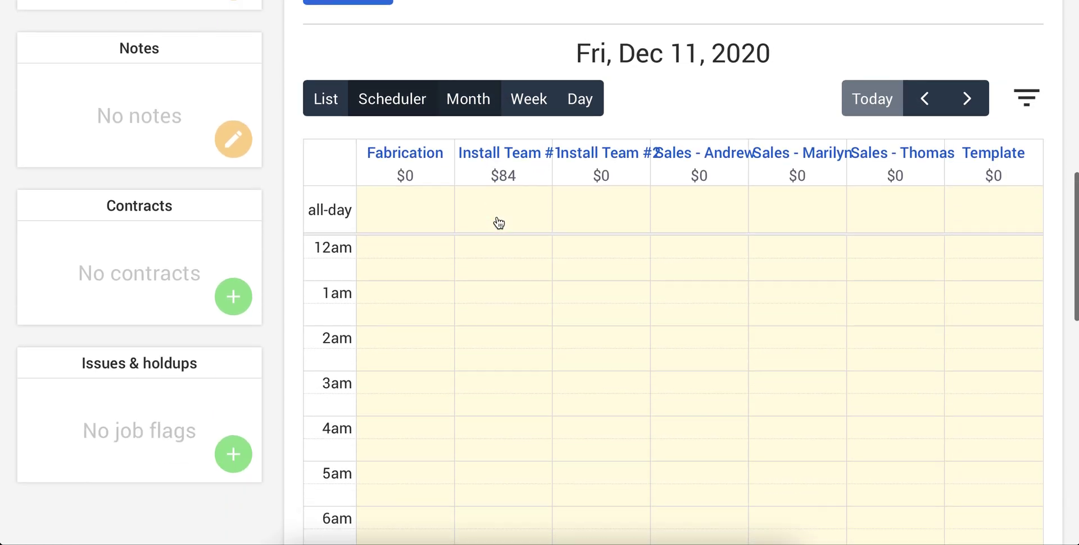
pyautogui.moveTo(504, 271); pyautogui.dragTo(504, 475)
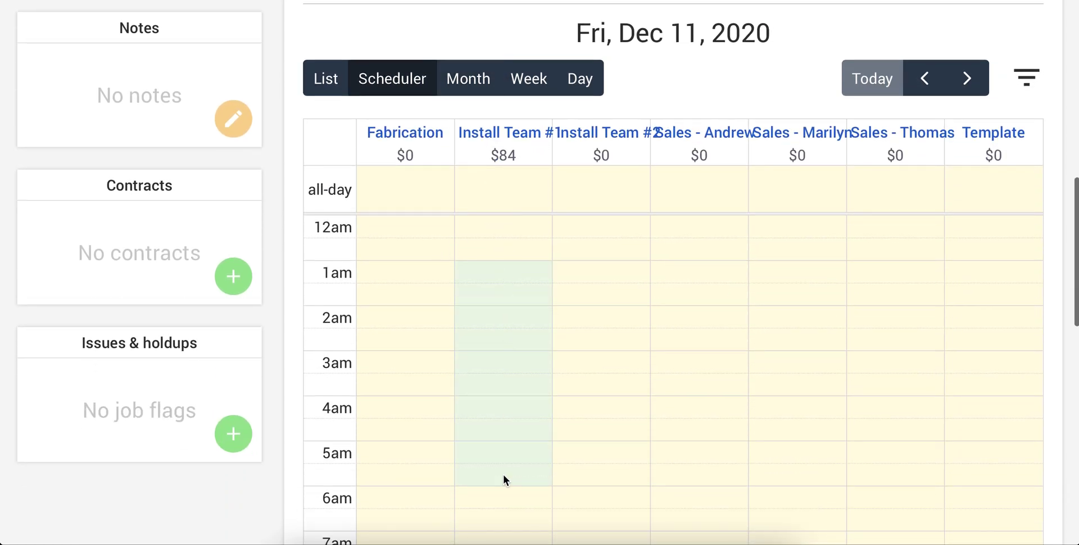
pyautogui.scroll(5, 676, 193)
pyautogui.click(355, 151)
pyautogui.scroll(-3, 350, 153)
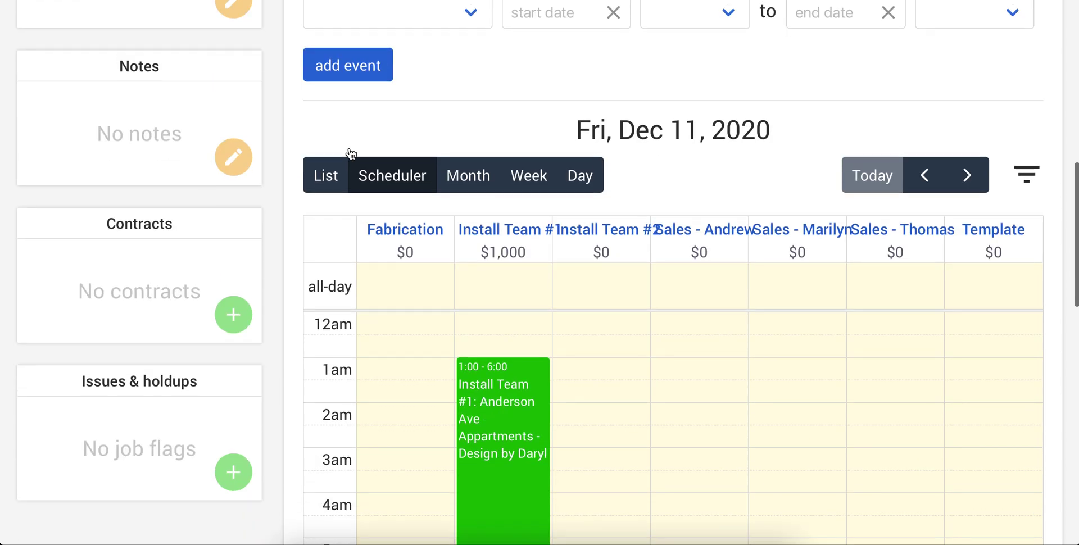
# Step: Open the scheduled Install Team #1 event, review its details and estimate items, and close it
pyautogui.scroll(-2, 350, 153)
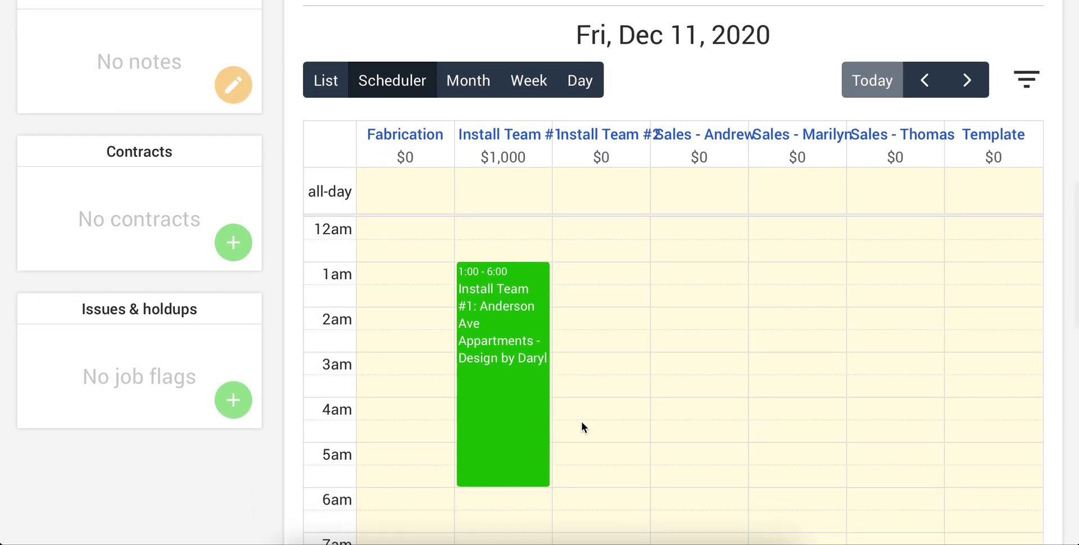
pyautogui.click(504, 385)
pyautogui.scroll(-7, 783, 410)
pyautogui.scroll(-2, 783, 410)
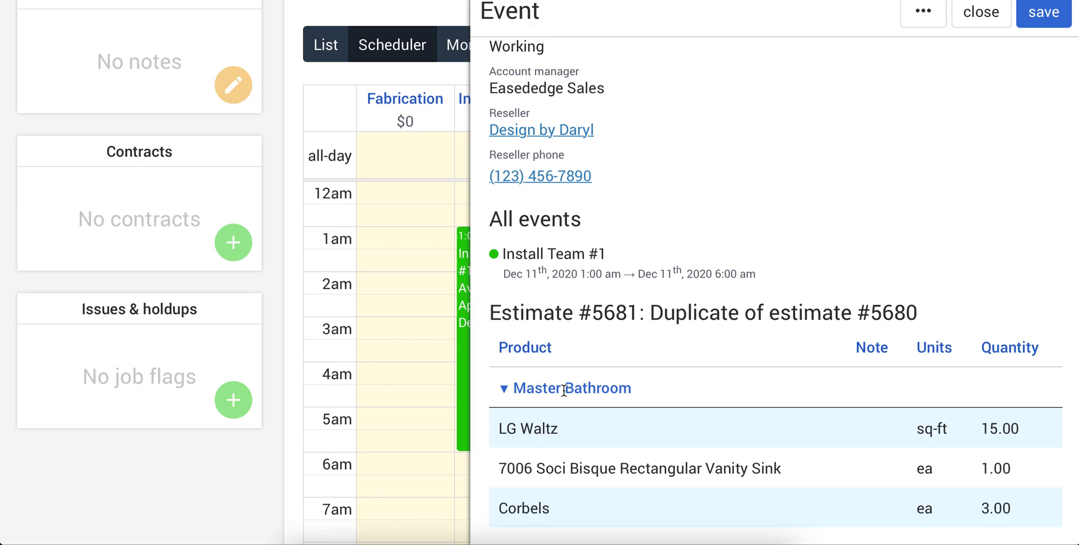
pyautogui.scroll(10, 564, 389)
pyautogui.click(282, 109)
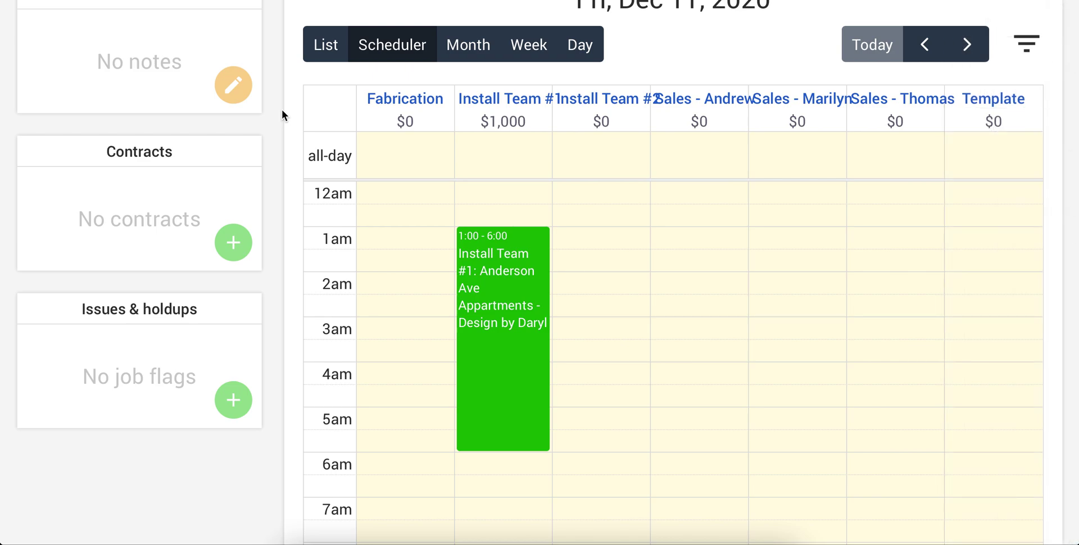
# Step: Open the customers list and search it for anderson
pyautogui.scroll(1, 281, 109)
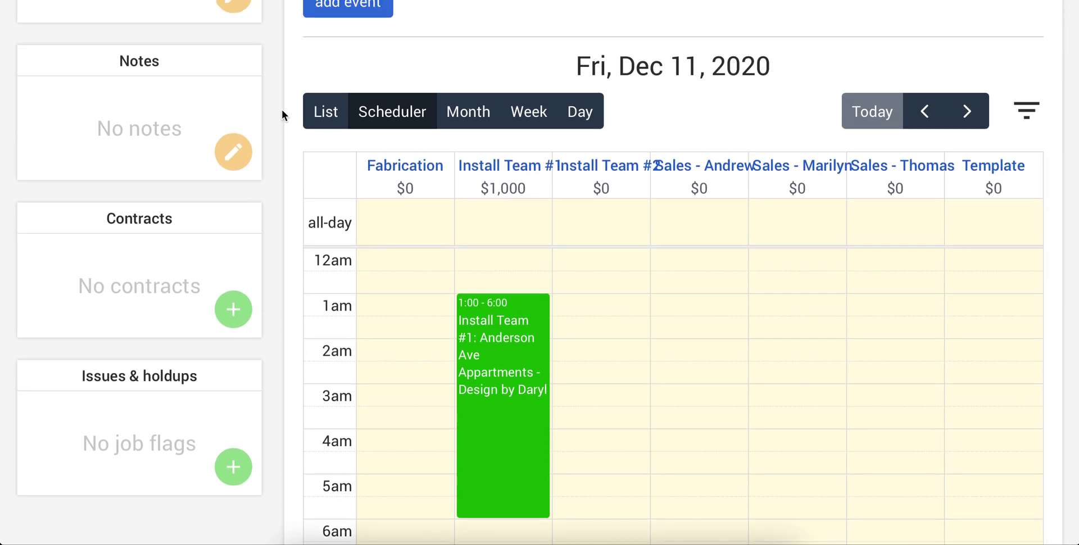
pyautogui.scroll(3, 281, 109)
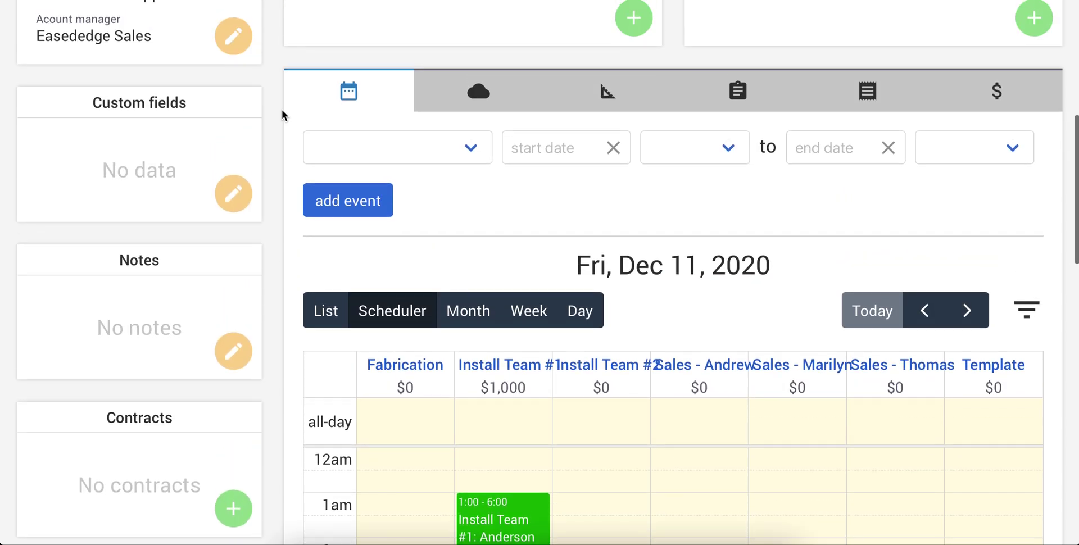
pyautogui.scroll(7, 282, 110)
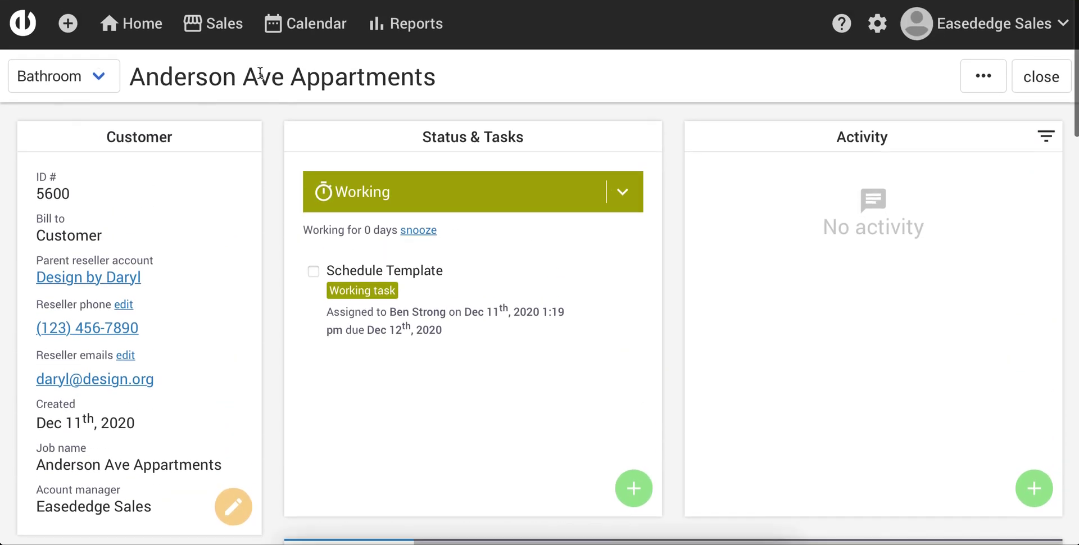
pyautogui.click(217, 24)
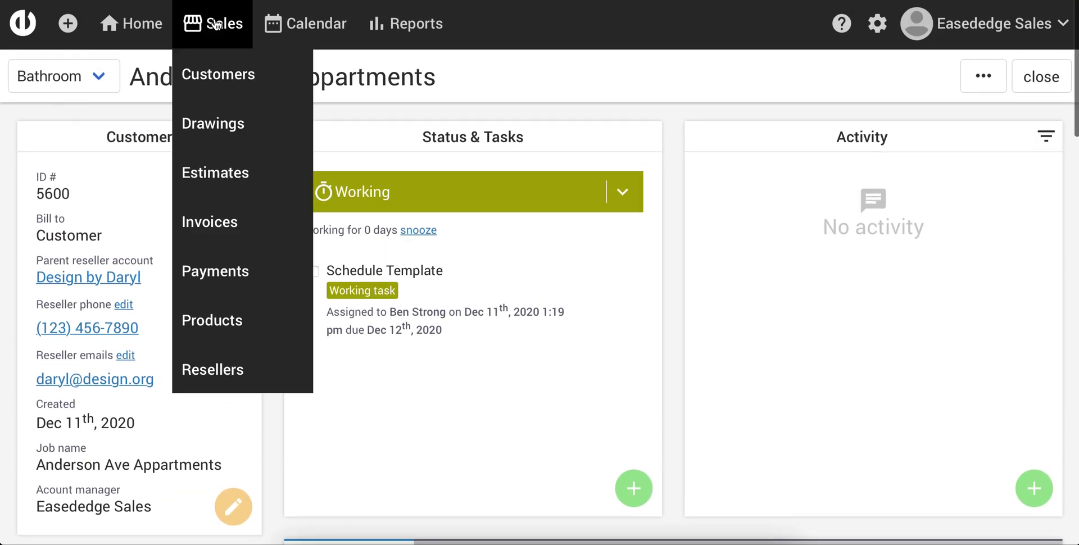
pyautogui.click(227, 74)
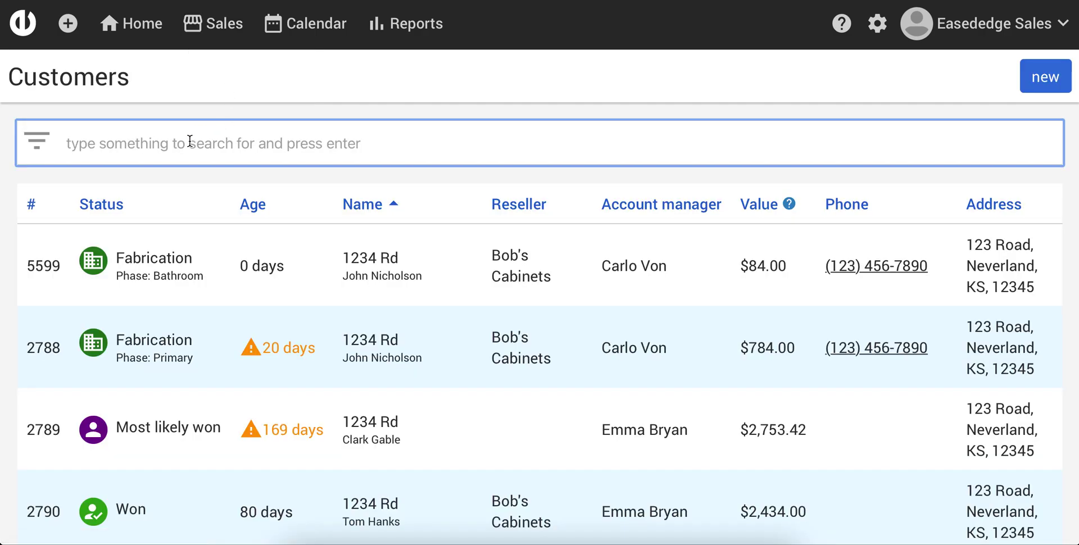
pyautogui.write('andre')
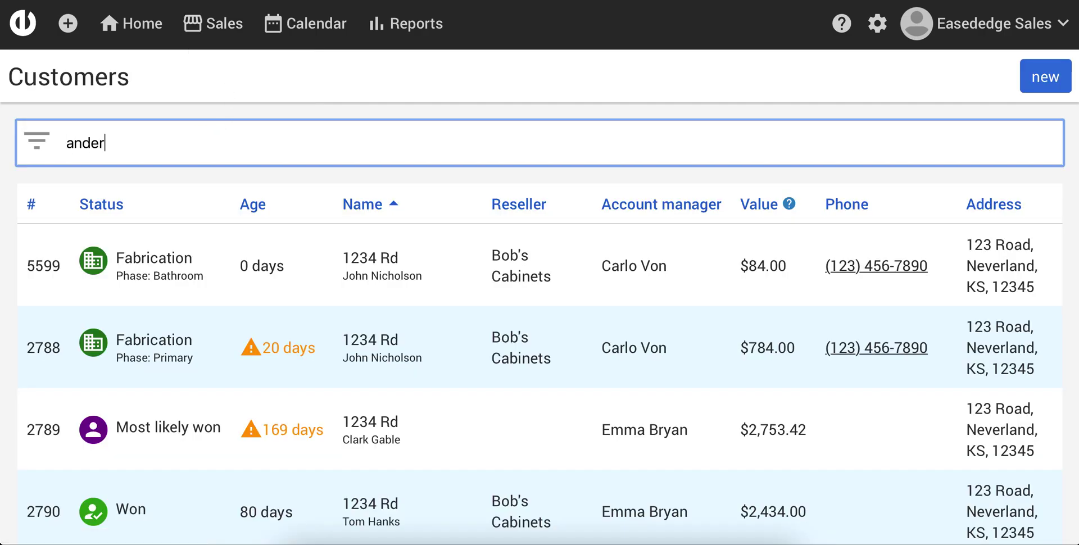
pyautogui.write('son')
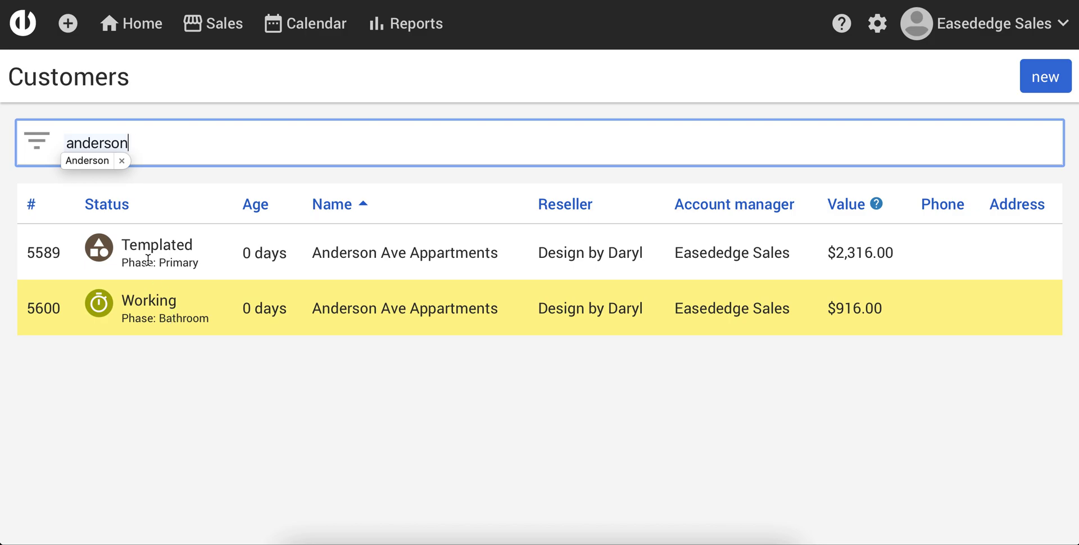
# Step: Open the Bathroom phase of Anderson Ave Appartments and review its events and custom fields
pyautogui.click(193, 298)
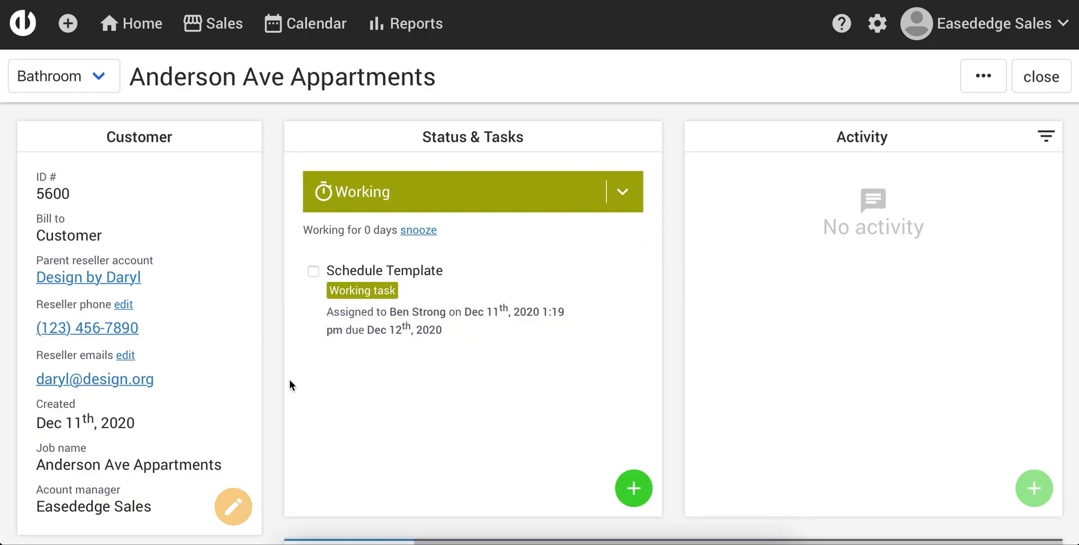
pyautogui.scroll(-7, 290, 385)
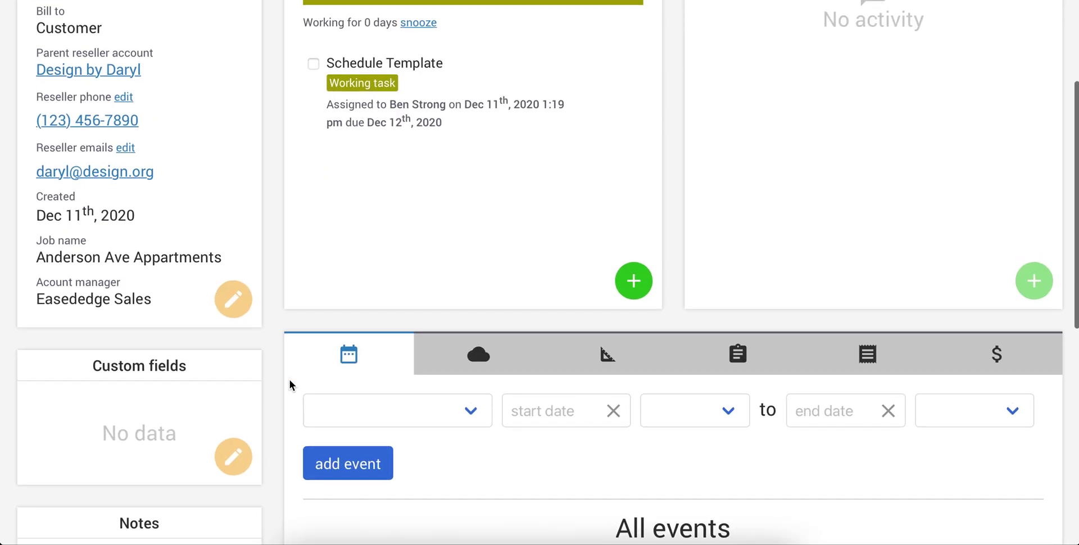
pyautogui.scroll(-1, 290, 385)
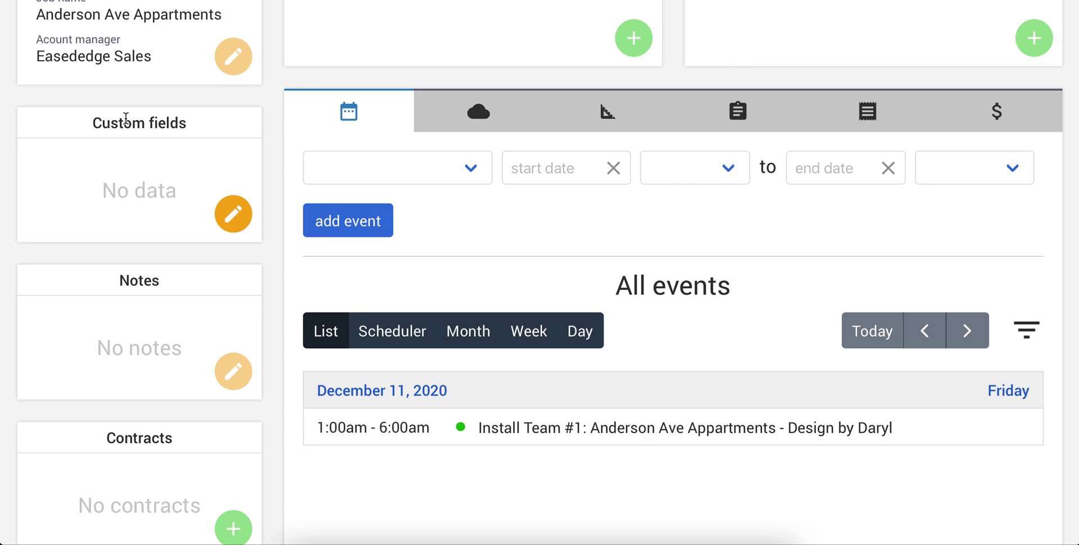
pyautogui.scroll(8, 125, 118)
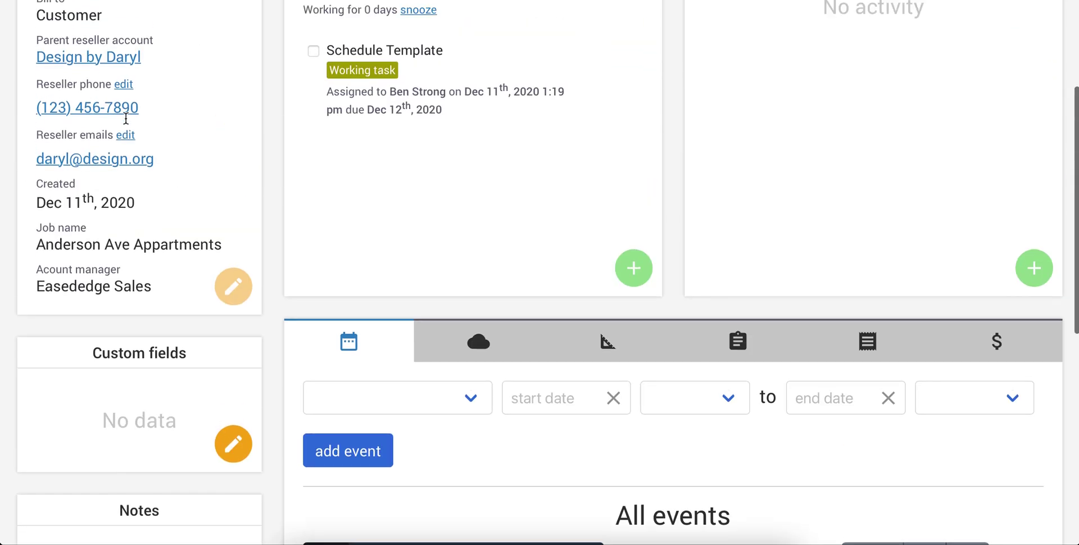
# Step: Switch the job to its Primary phase and review that phase's custom fields
pyautogui.click(46, 53)
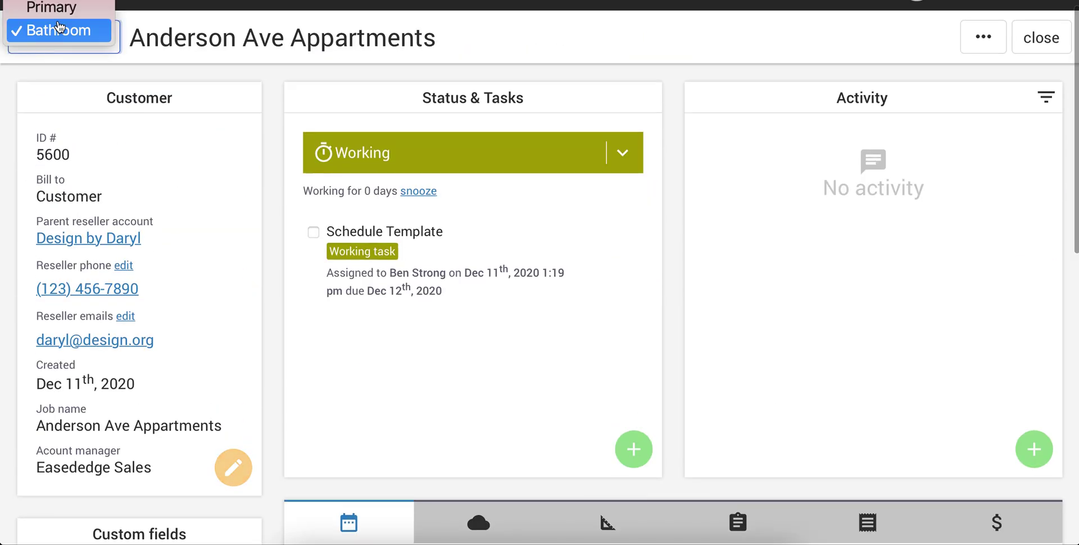
pyautogui.click(51, 7)
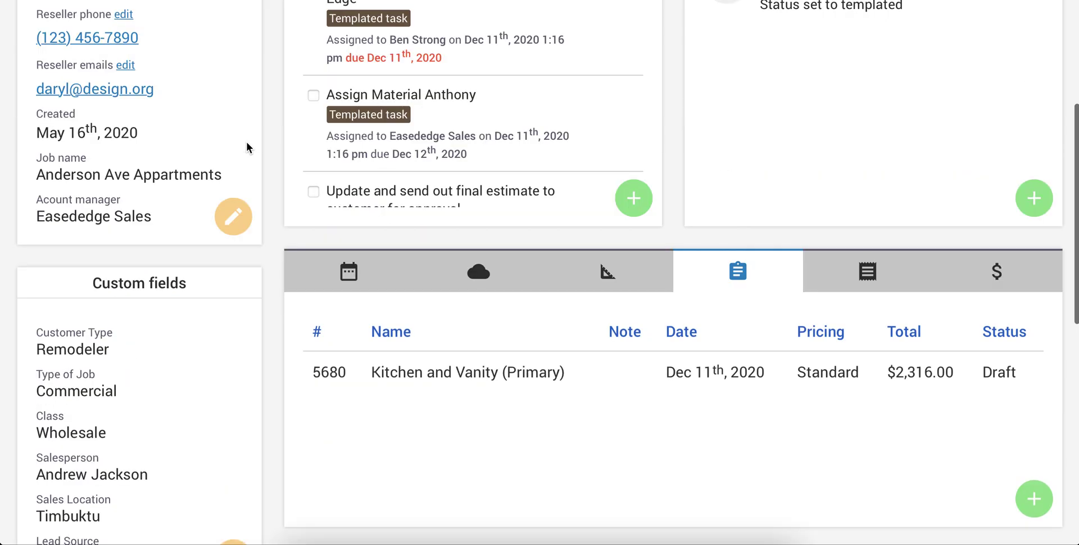
pyautogui.scroll(-2, 222, 248)
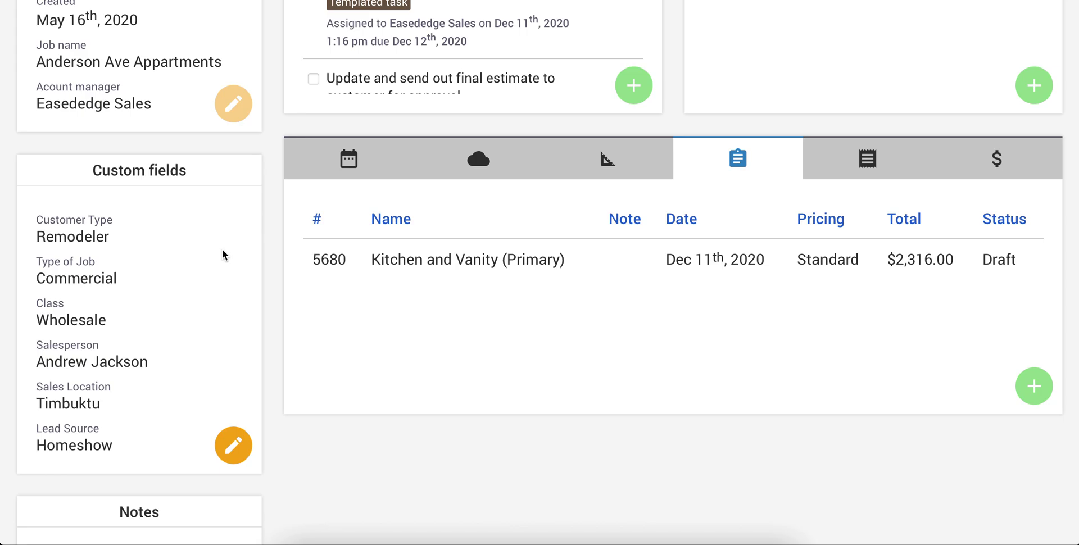
# Step: Open the Callback custom field for editing in the account settings
pyautogui.scroll(7, 222, 249)
pyautogui.click(879, 37)
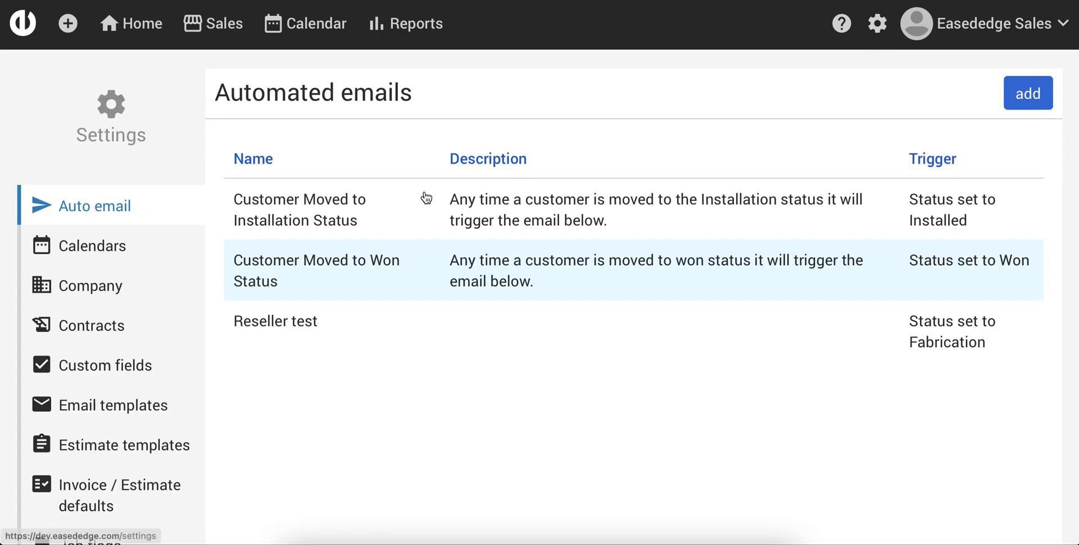
pyautogui.scroll(-4, 120, 285)
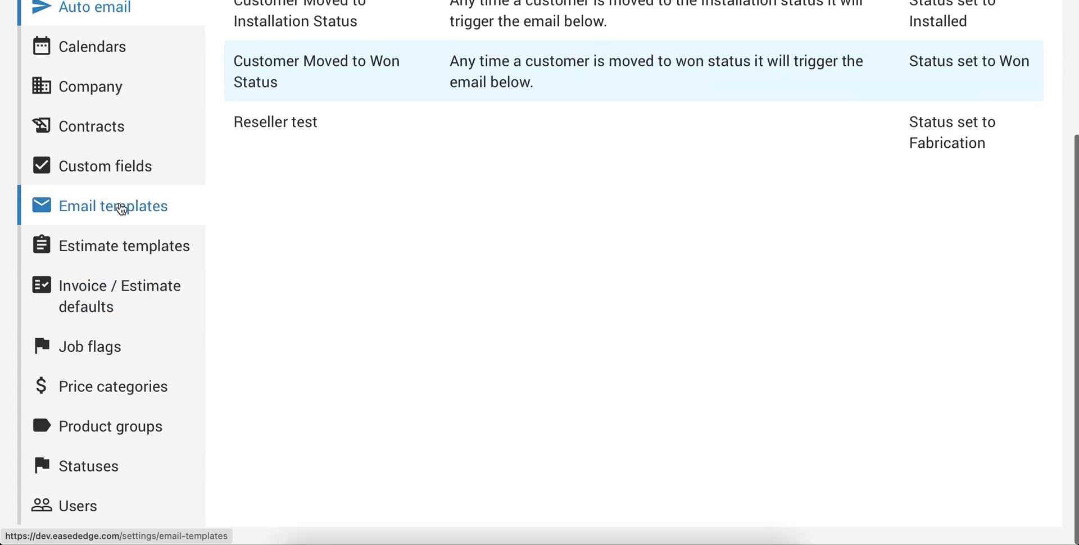
pyautogui.click(103, 169)
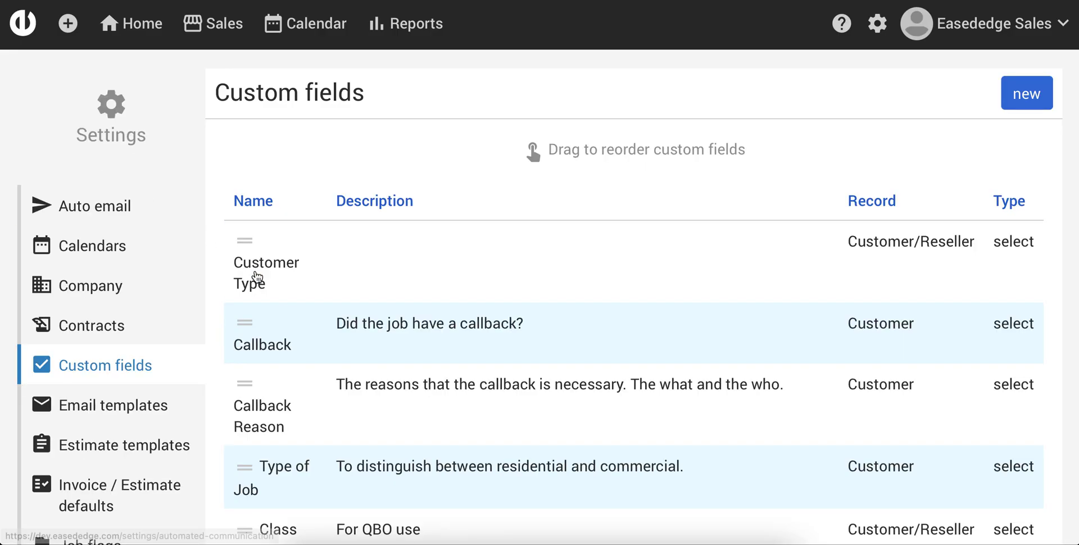
pyautogui.click(472, 326)
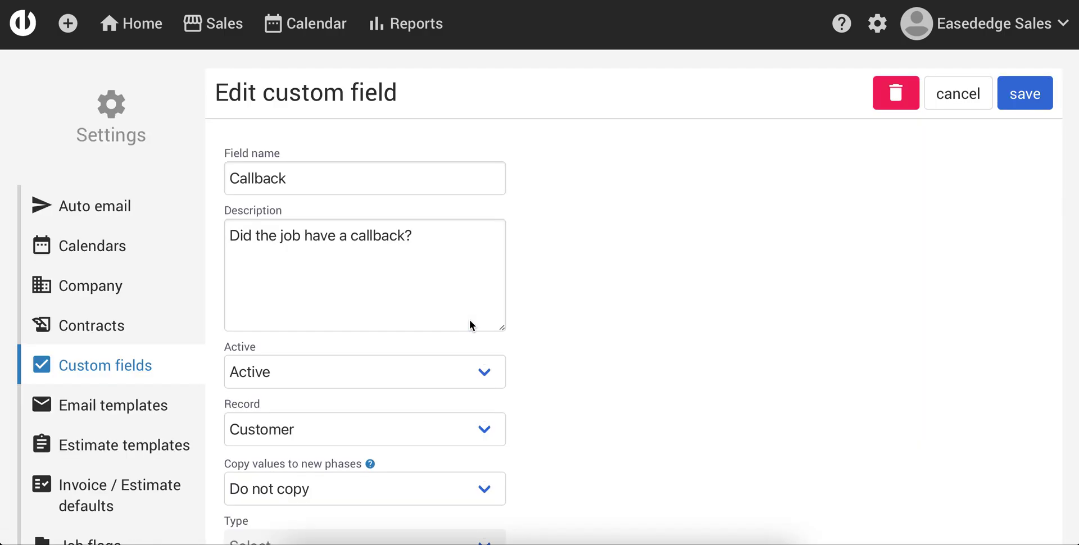
# Step: Examine the Callback field's settings, including the available choices for Copy values to new phases
pyautogui.scroll(-5, 471, 323)
pyautogui.scroll(-2, 469, 326)
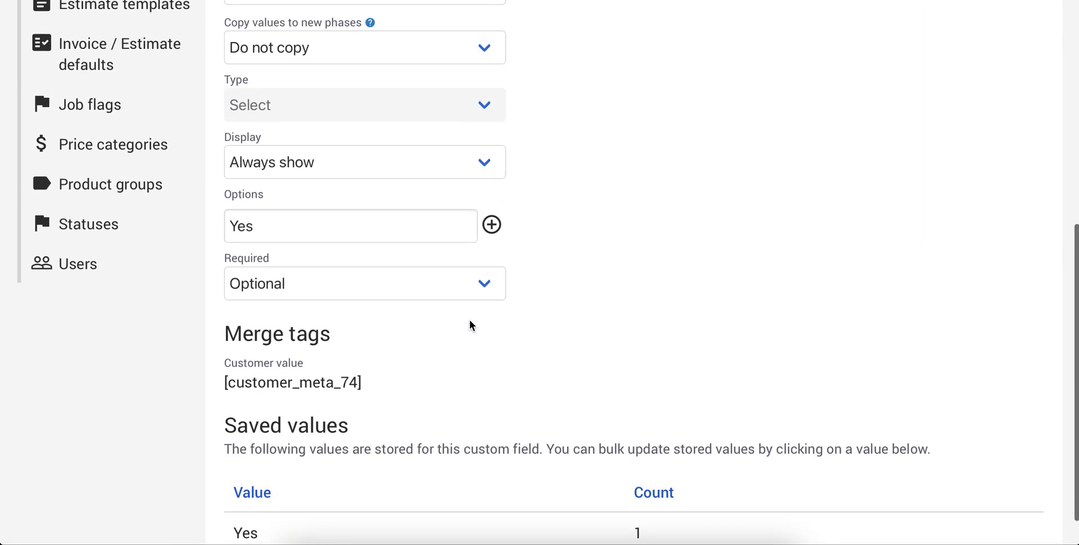
pyautogui.scroll(1, 470, 326)
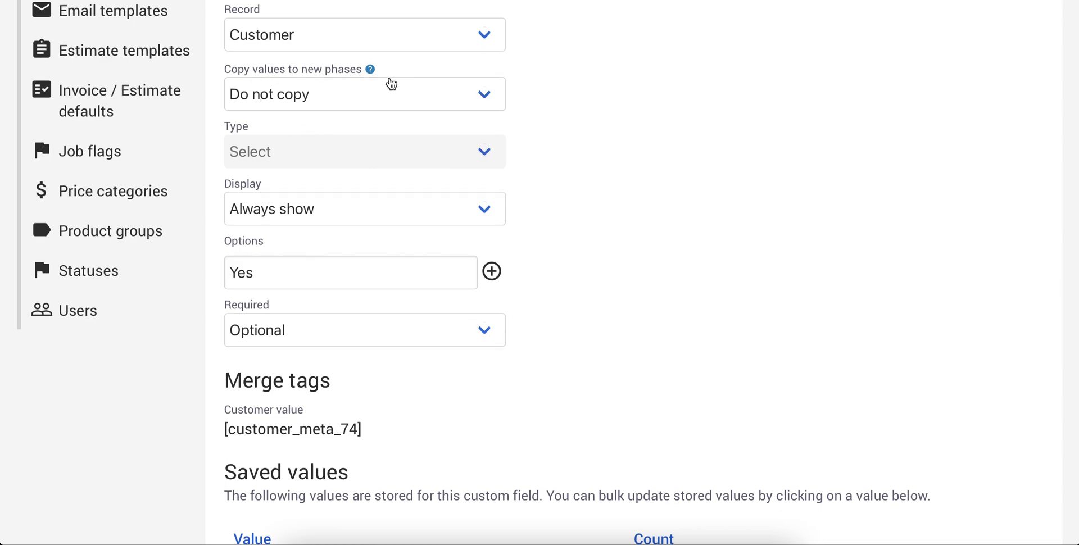
pyautogui.click(414, 97)
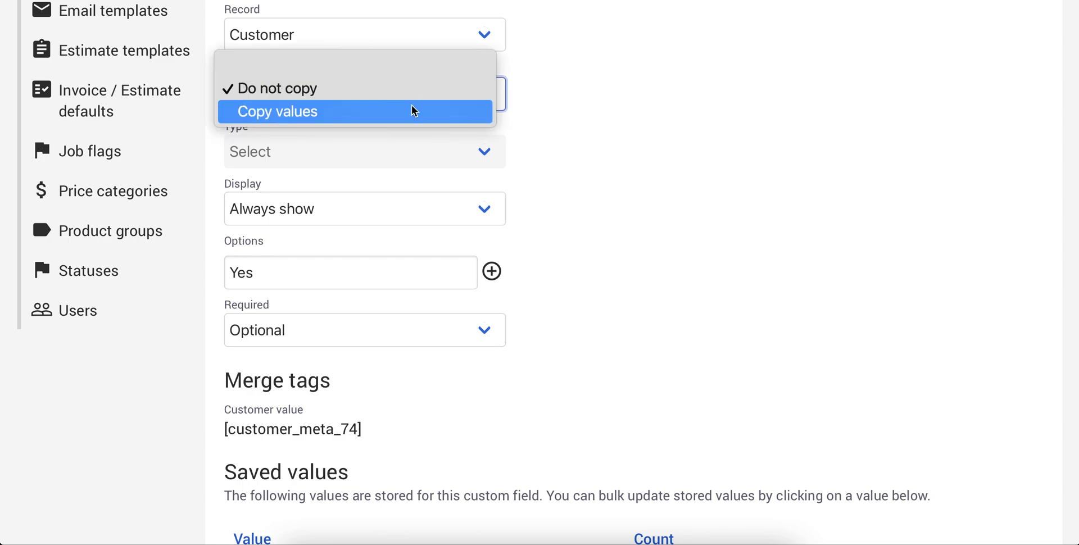
pyautogui.click(617, 102)
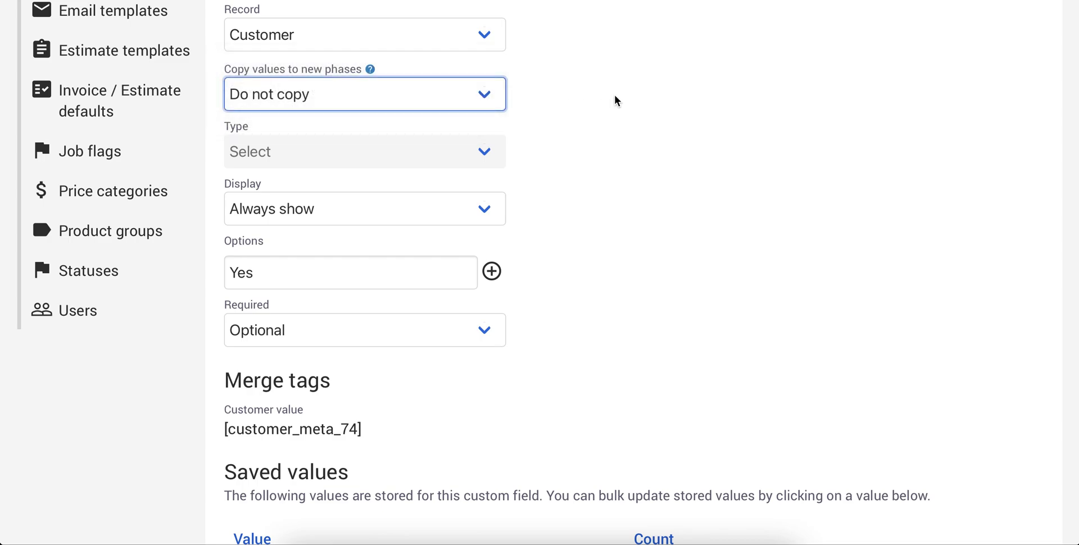
pyautogui.scroll(5, 462, 96)
pyautogui.scroll(-2, 462, 93)
pyautogui.scroll(2, 461, 90)
pyautogui.scroll(-3, 463, 90)
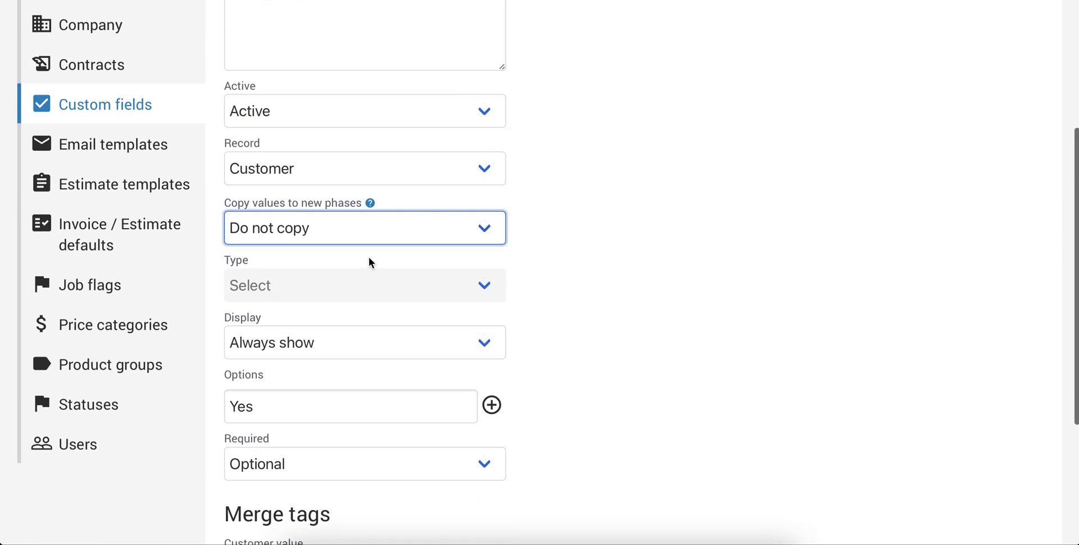
# Step: Set Copy values to new phases to Copy values for the Callback field
pyautogui.click(369, 234)
pyautogui.click(335, 245)
pyautogui.scroll(2, 677, 325)
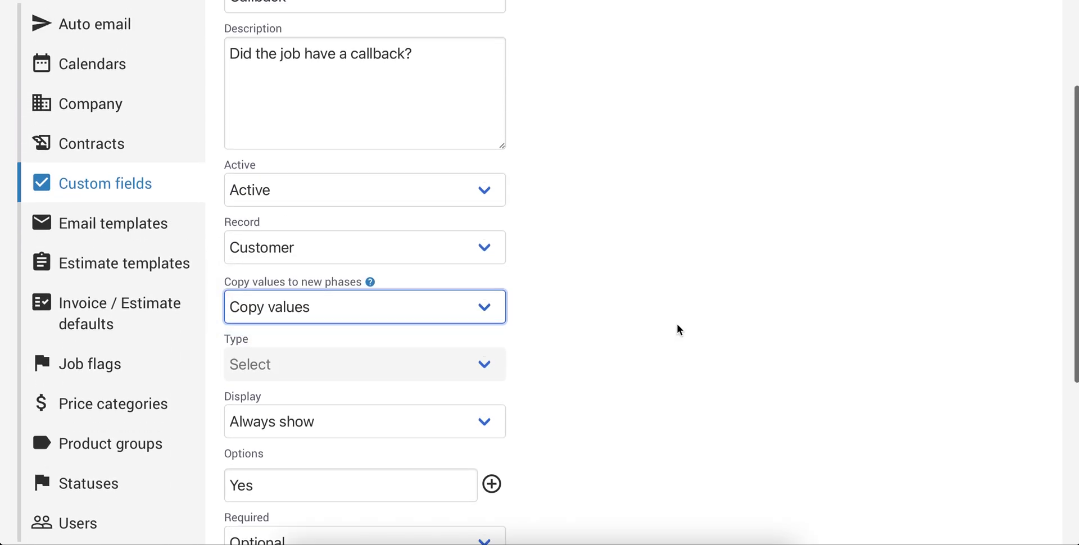
# Step: Save the Callback custom field's settings
pyautogui.scroll(3, 676, 324)
pyautogui.click(1026, 98)
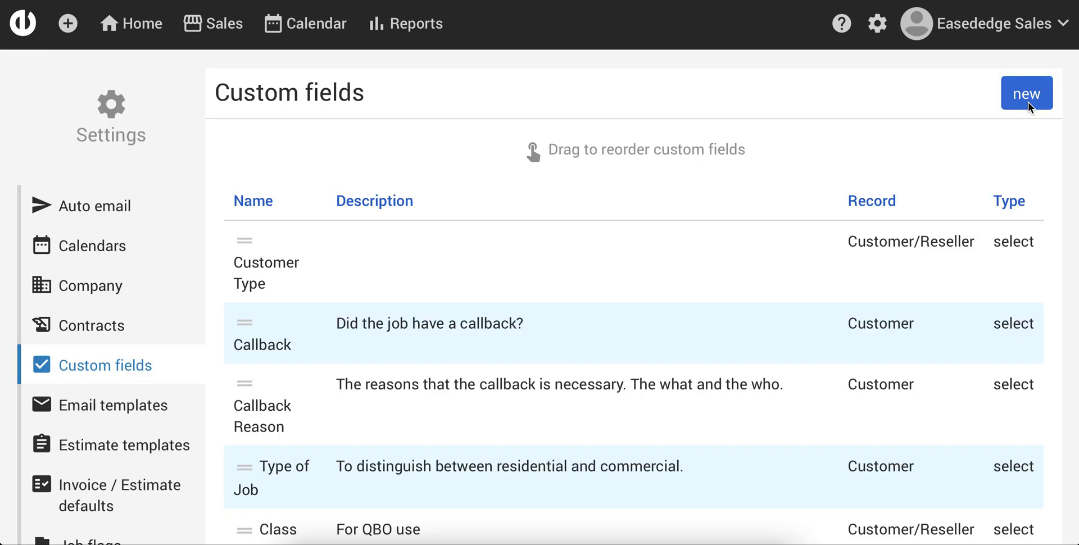
# Step: Search the customers list for anderson and open the Primary phase of Anderson Ave Appartments
pyautogui.moveTo(220, 23)
pyautogui.click(213, 79)
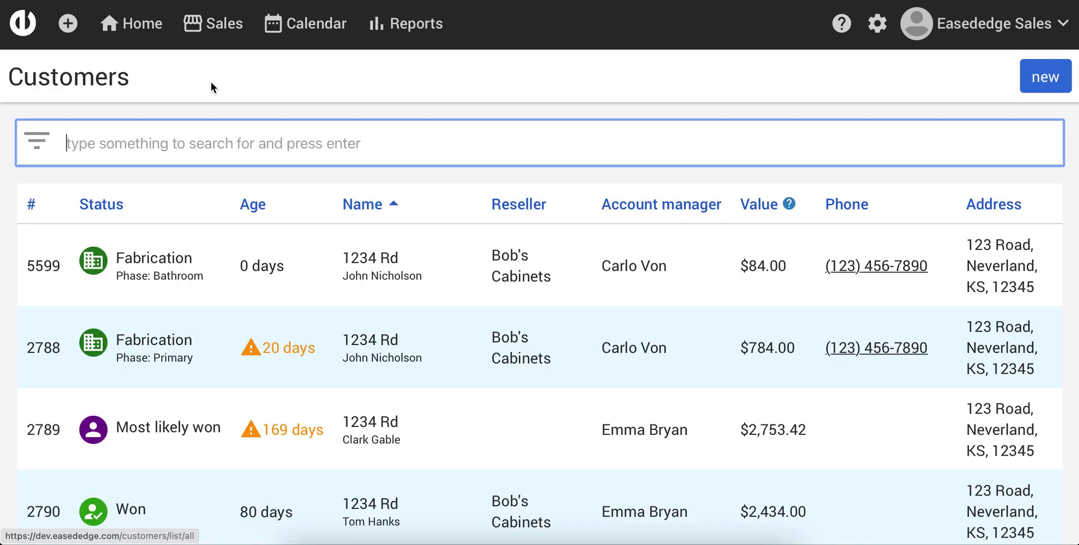
pyautogui.write('anderson')
pyautogui.press('Return')
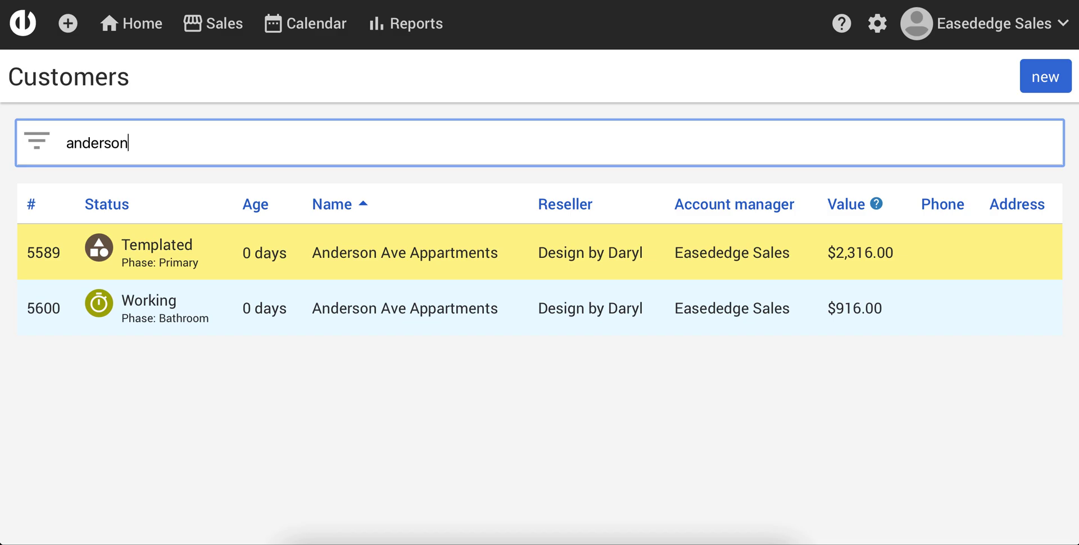
pyautogui.click(190, 250)
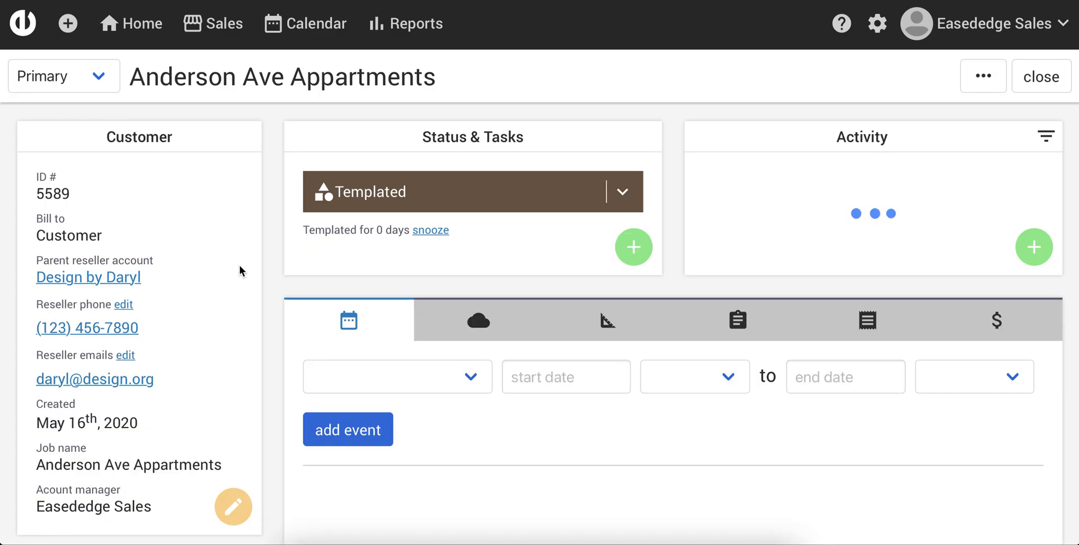
# Step: Set the Primary phase's Callback to Yes and Callback Reason to Color Issue, and save the custom fields
pyautogui.scroll(-8, 252, 366)
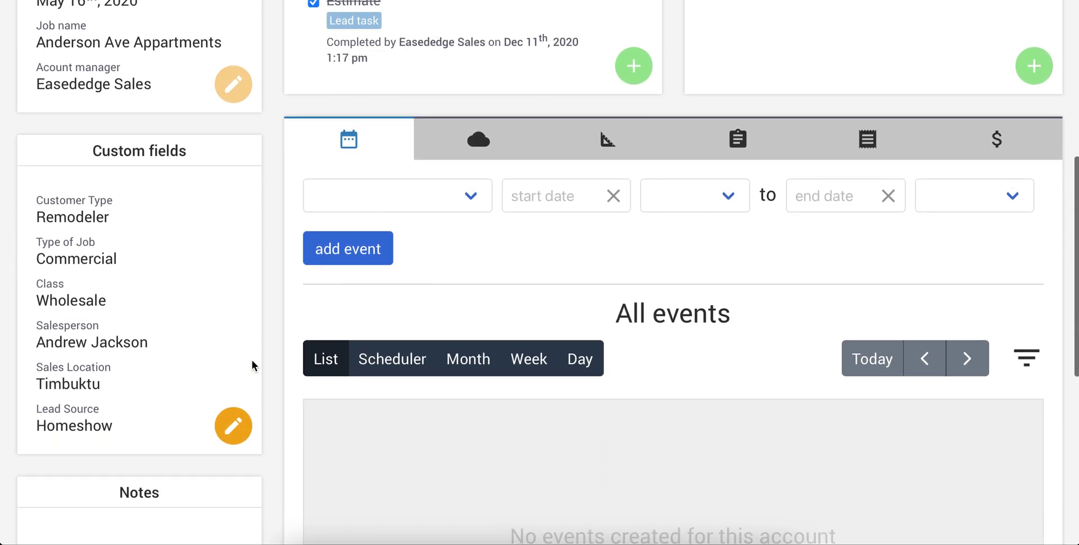
pyautogui.click(232, 426)
pyautogui.scroll(-2, 174, 318)
pyautogui.click(164, 229)
pyautogui.click(135, 244)
pyautogui.scroll(-2, 247, 214)
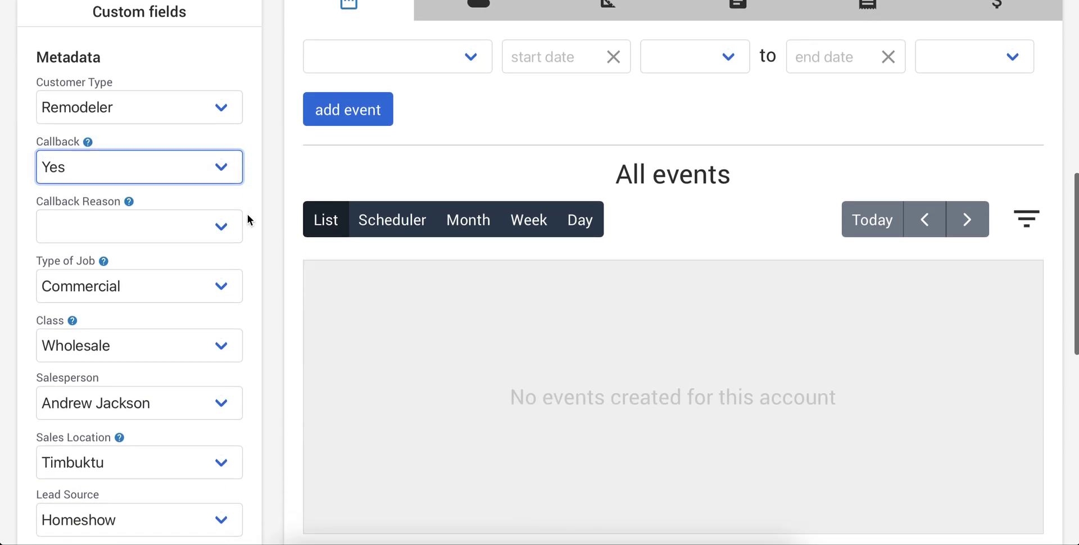
pyautogui.click(212, 220)
pyautogui.click(184, 255)
pyautogui.scroll(-5, 279, 272)
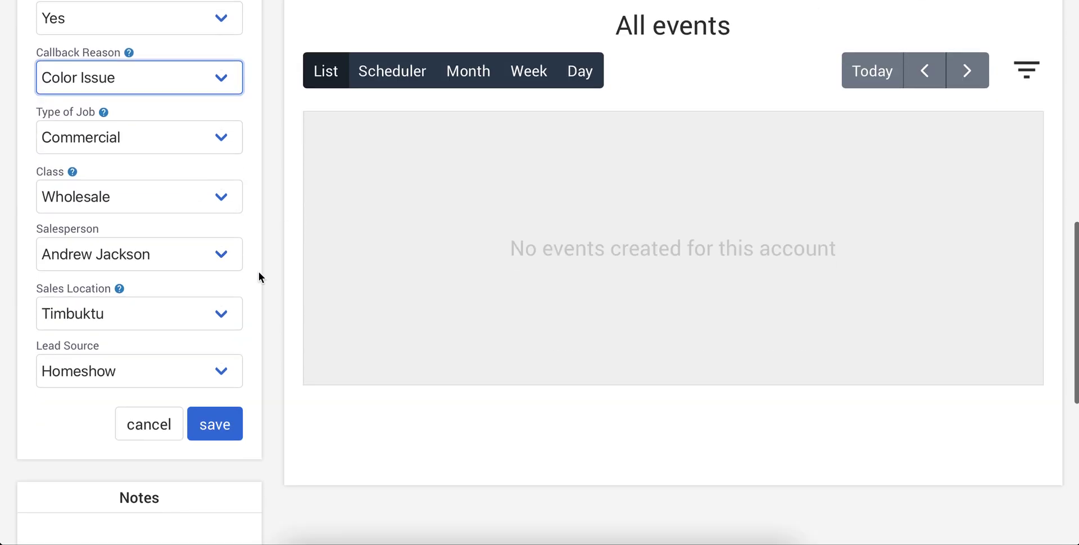
pyautogui.press('Return')
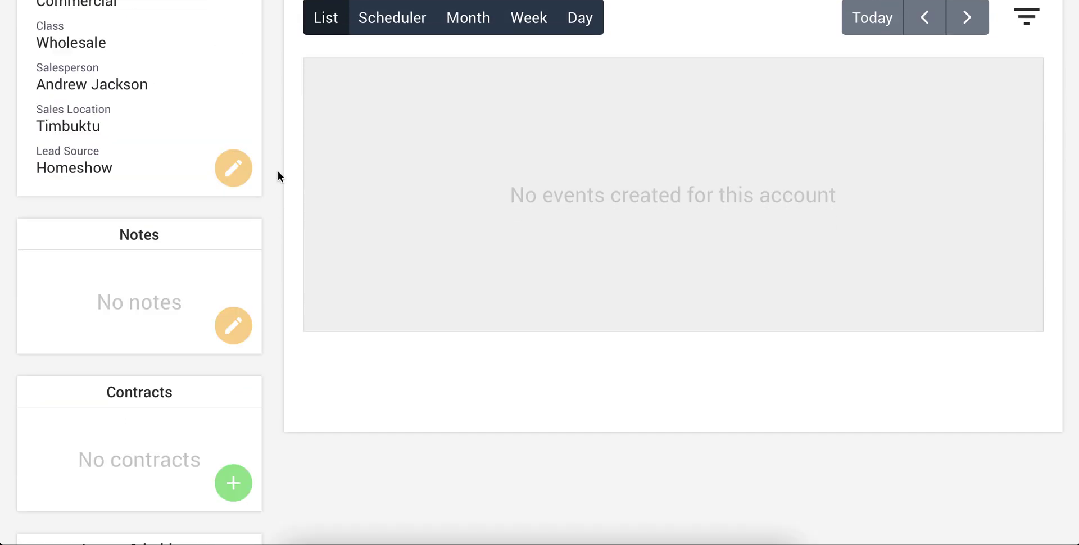
# Step: Create a new phase named Repair with status Fabrication, leaving the reseller test automatic email unchecked
pyautogui.scroll(5, 278, 171)
pyautogui.scroll(8, 278, 171)
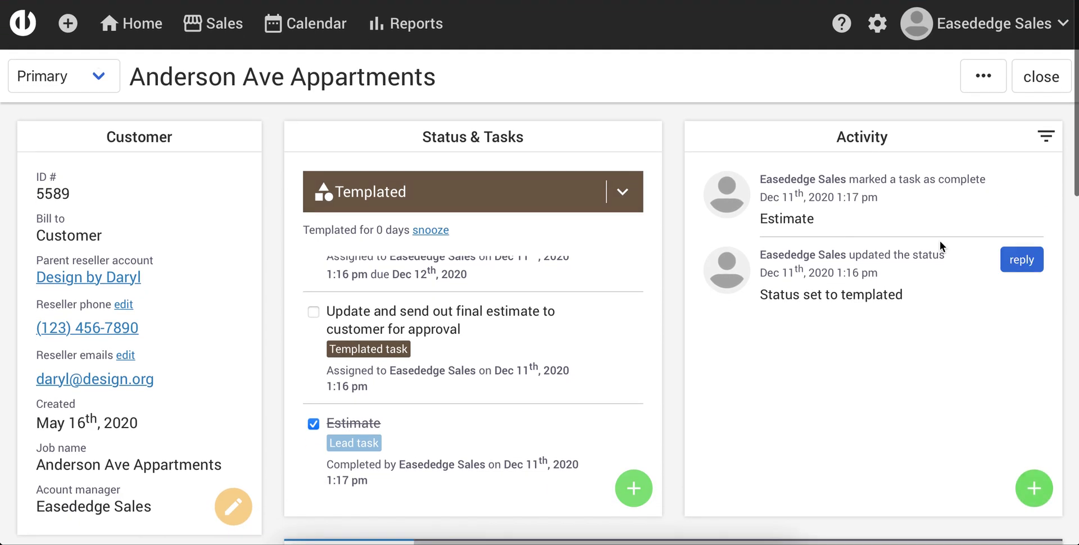
pyautogui.click(1004, 82)
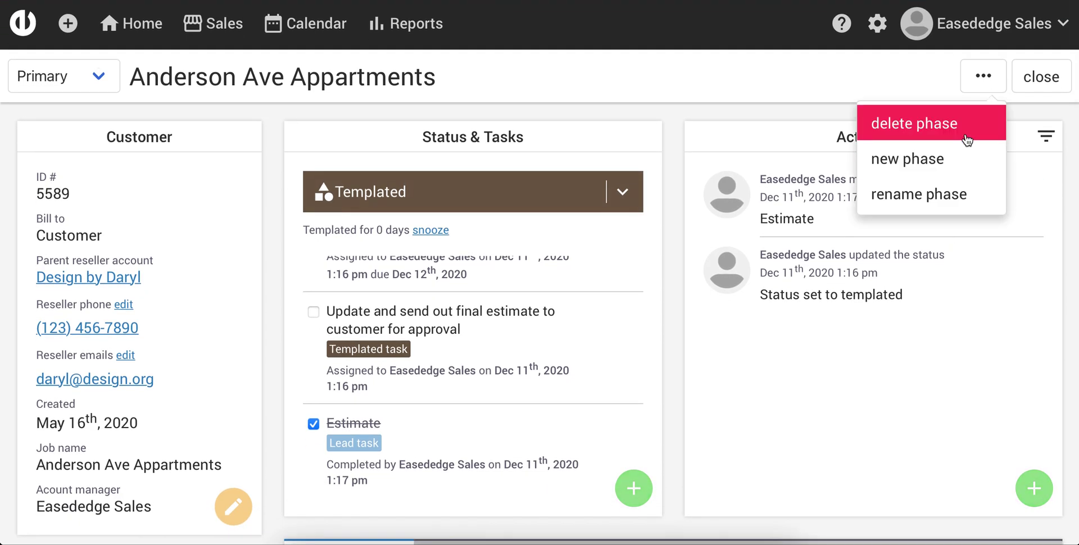
pyautogui.click(959, 158)
pyautogui.click(937, 155)
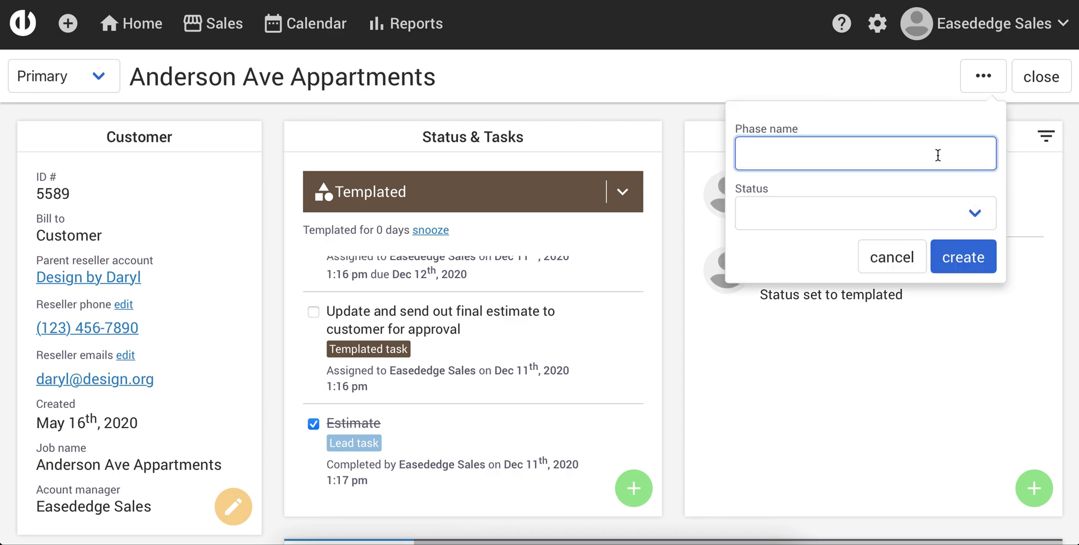
pyautogui.write('Repair')
pyautogui.click(882, 200)
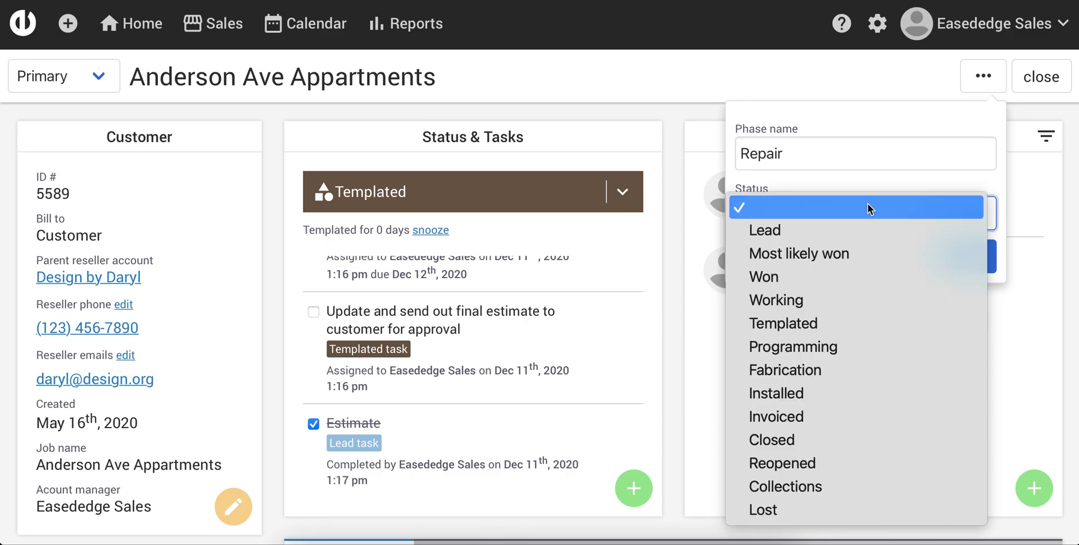
pyautogui.click(834, 380)
pyautogui.click(740, 289)
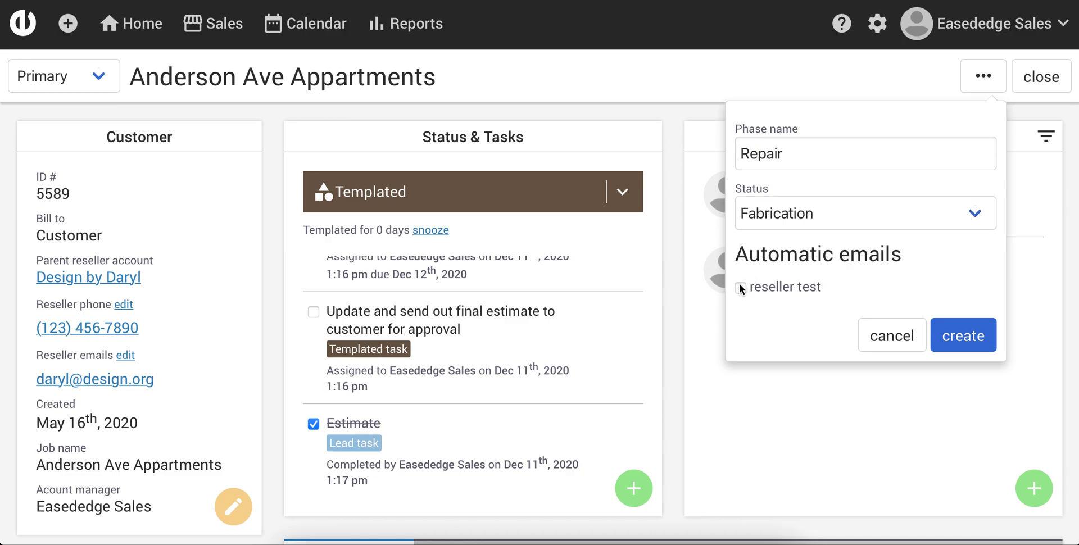
pyautogui.click(950, 337)
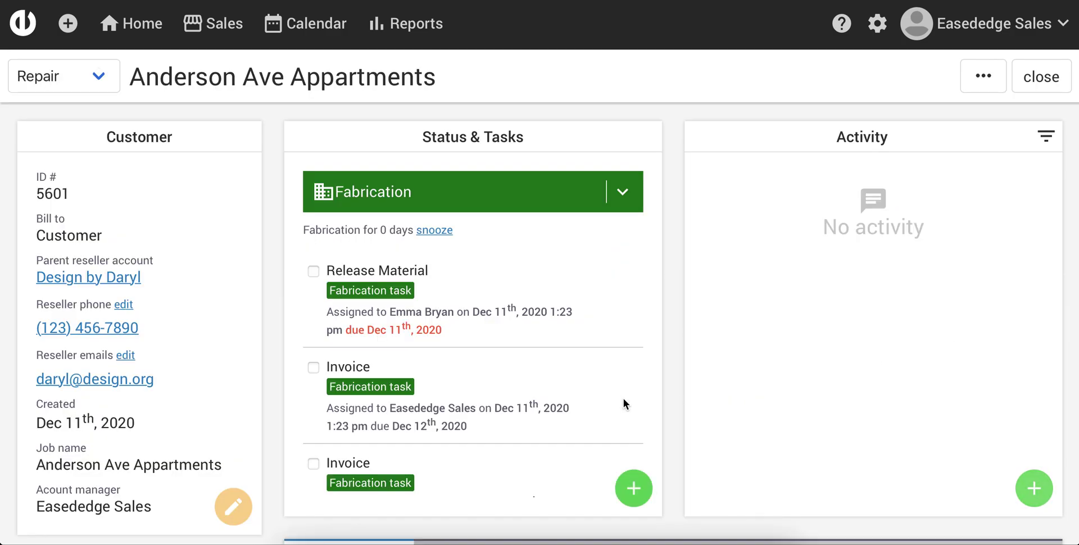
# Step: Check which custom field values were copied to the Repair phase
pyautogui.scroll(-3, 299, 390)
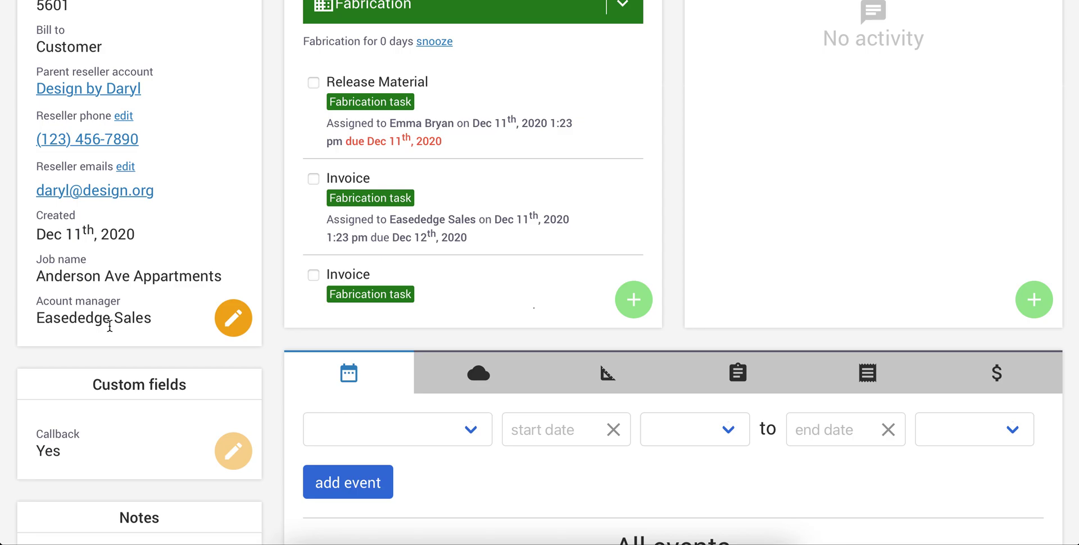
pyautogui.scroll(3, 104, 325)
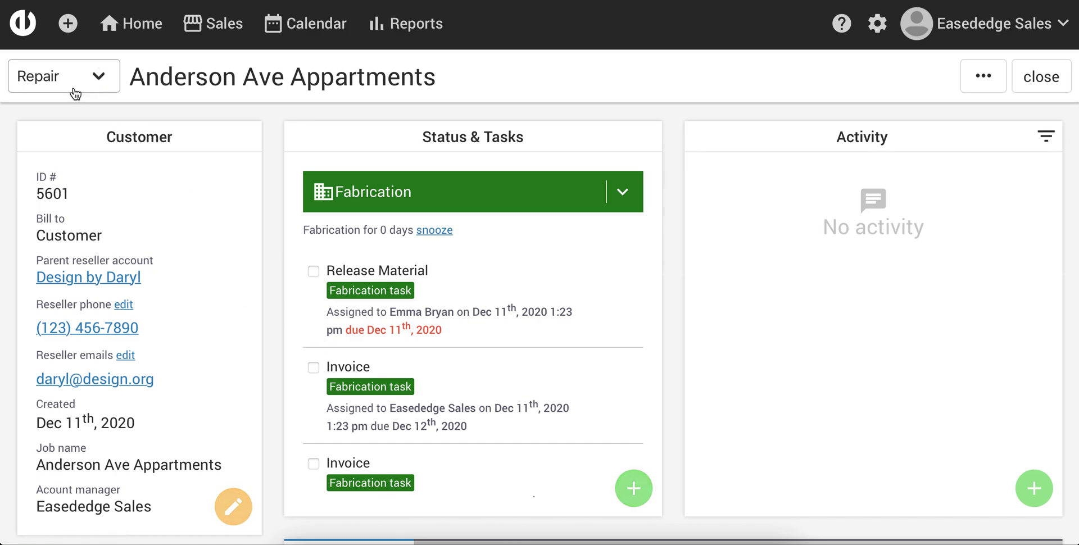
# Step: Switch the job to its Primary phase and view its custom fields and files
pyautogui.click(64, 74)
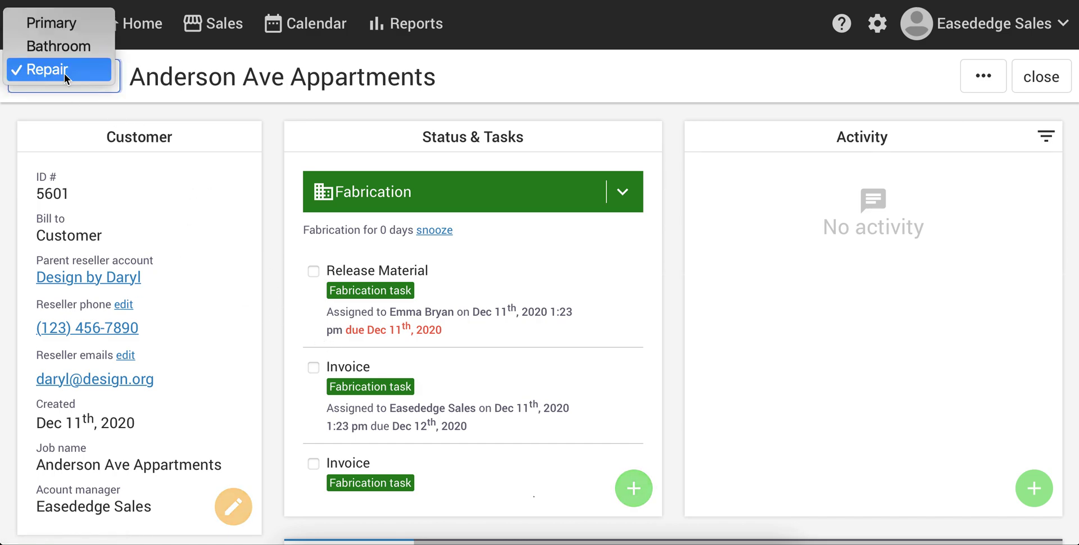
pyautogui.click(67, 24)
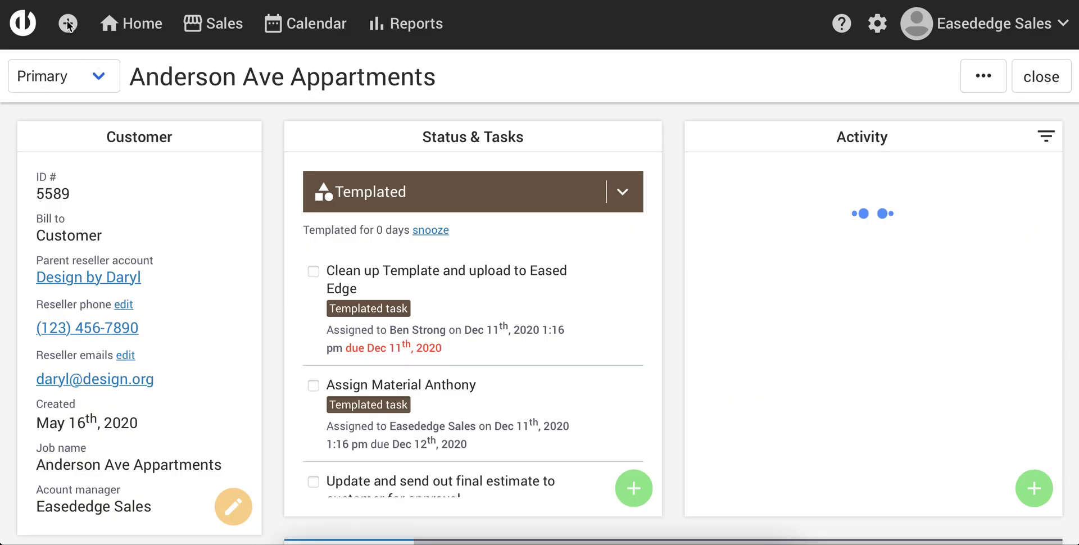
pyautogui.scroll(-5, 258, 301)
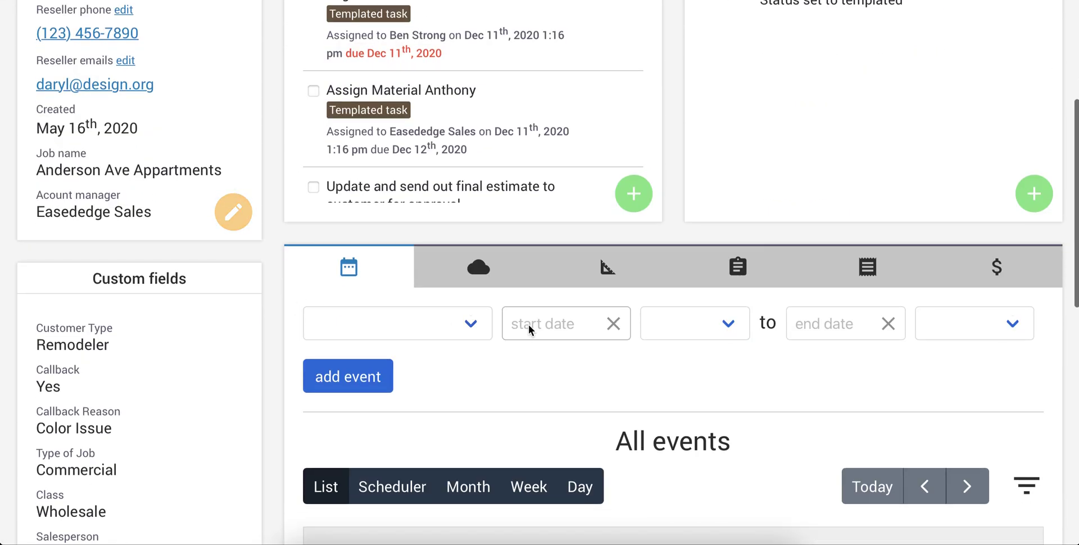
pyautogui.click(473, 275)
pyautogui.scroll(-2, 473, 274)
pyautogui.scroll(1, 475, 280)
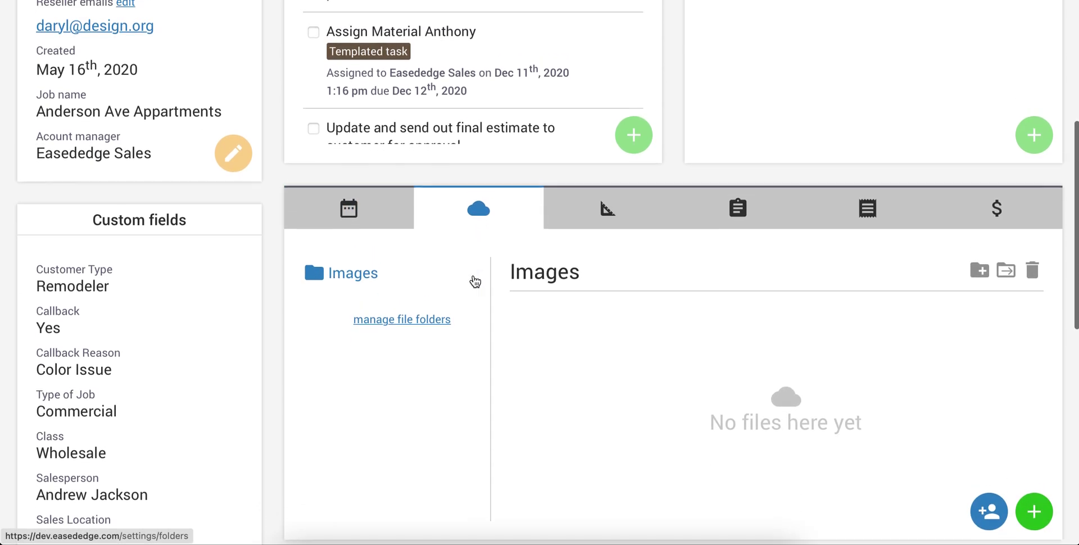
pyautogui.scroll(6, 537, 305)
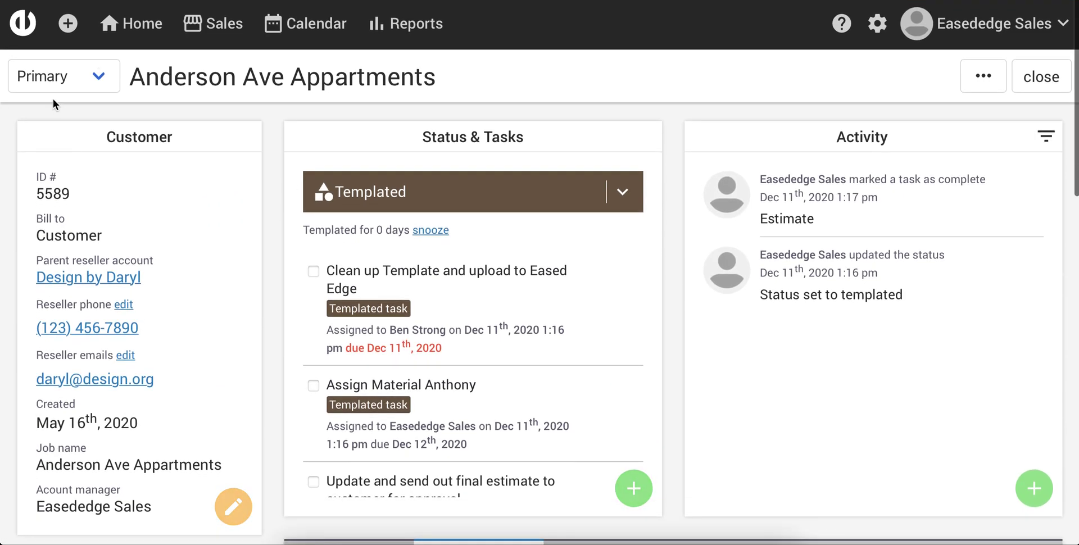
pyautogui.click(50, 81)
pyautogui.click(286, 118)
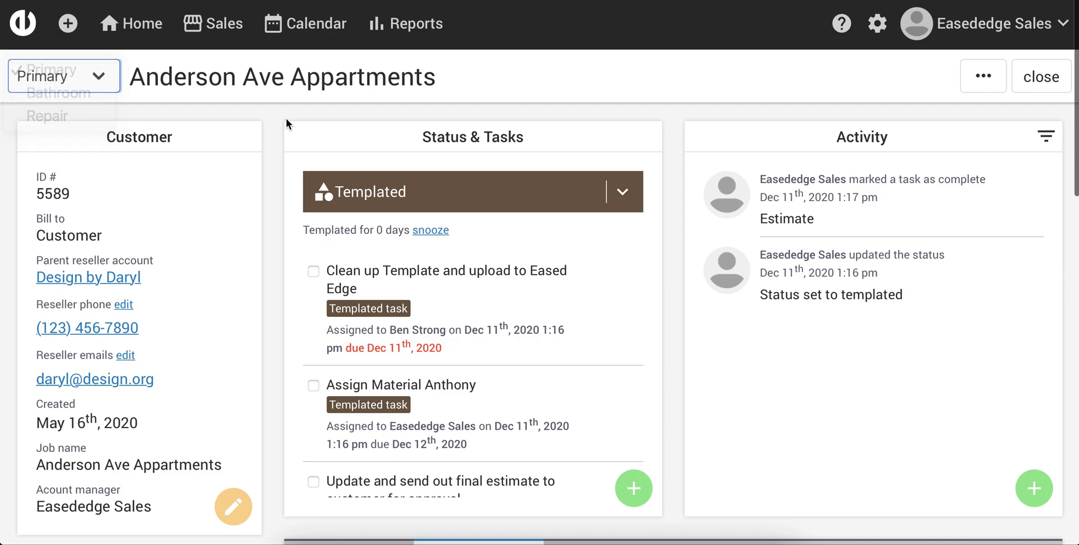
pyautogui.scroll(-2, 286, 118)
pyautogui.scroll(-1, 286, 118)
pyautogui.scroll(1, 286, 118)
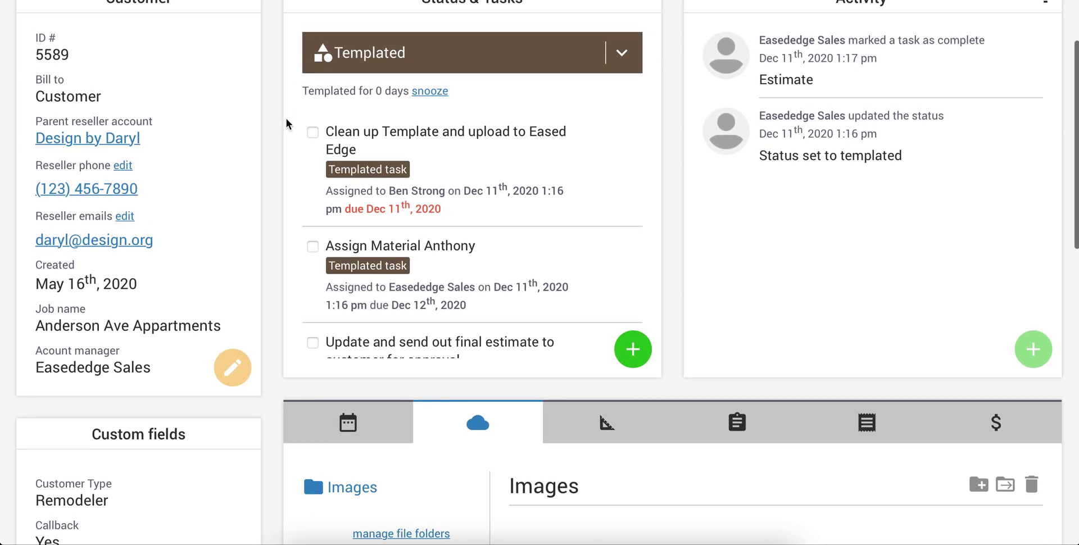